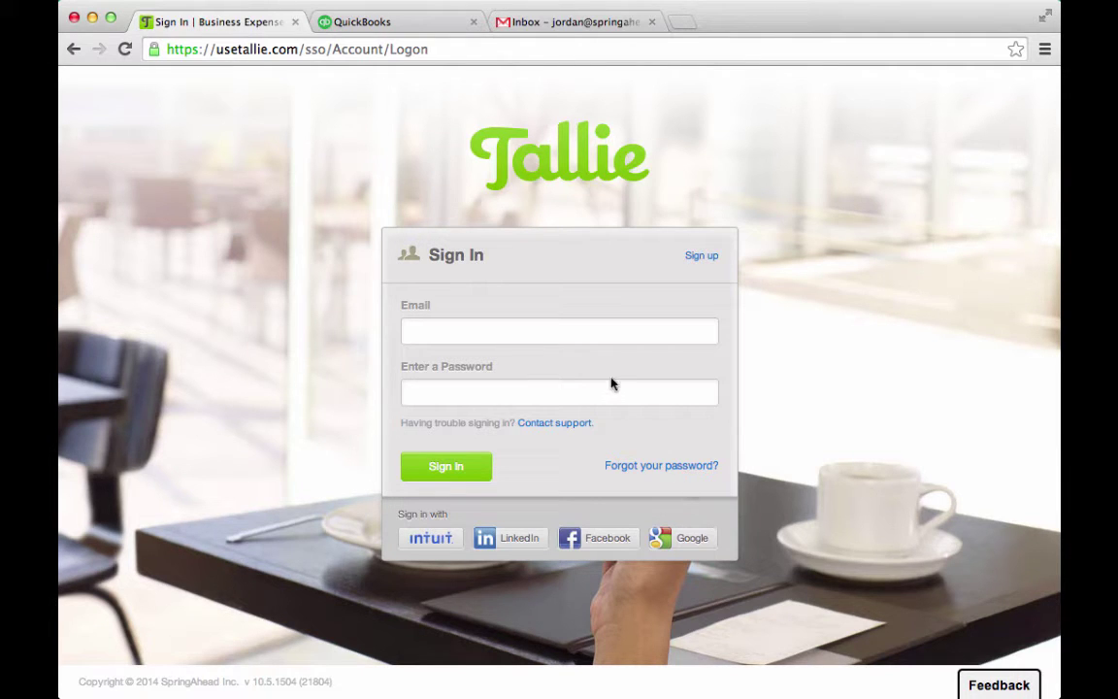
Put the cursor in the Email field of the Tallie sign-in page
{"action": "left_click", "coordinate": [554, 331]}
Sign in to Tallie with the pasted account e-mail and the account password
{"action": "key", "text": "super+v"}
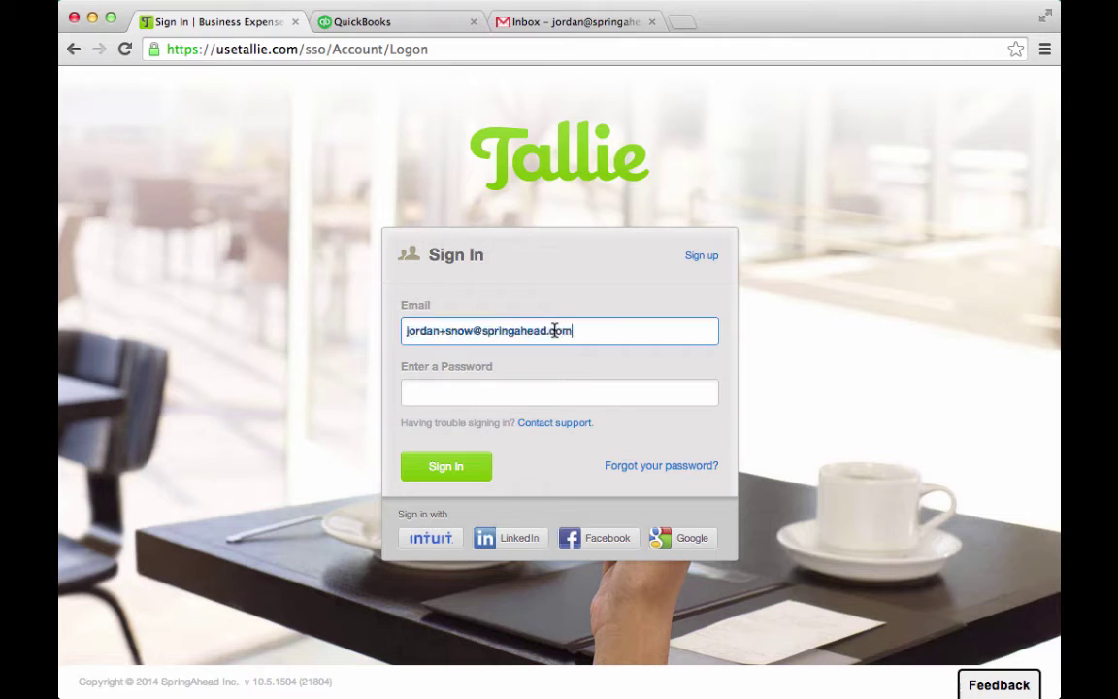
{"action": "left_click", "coordinate": [517, 394]}
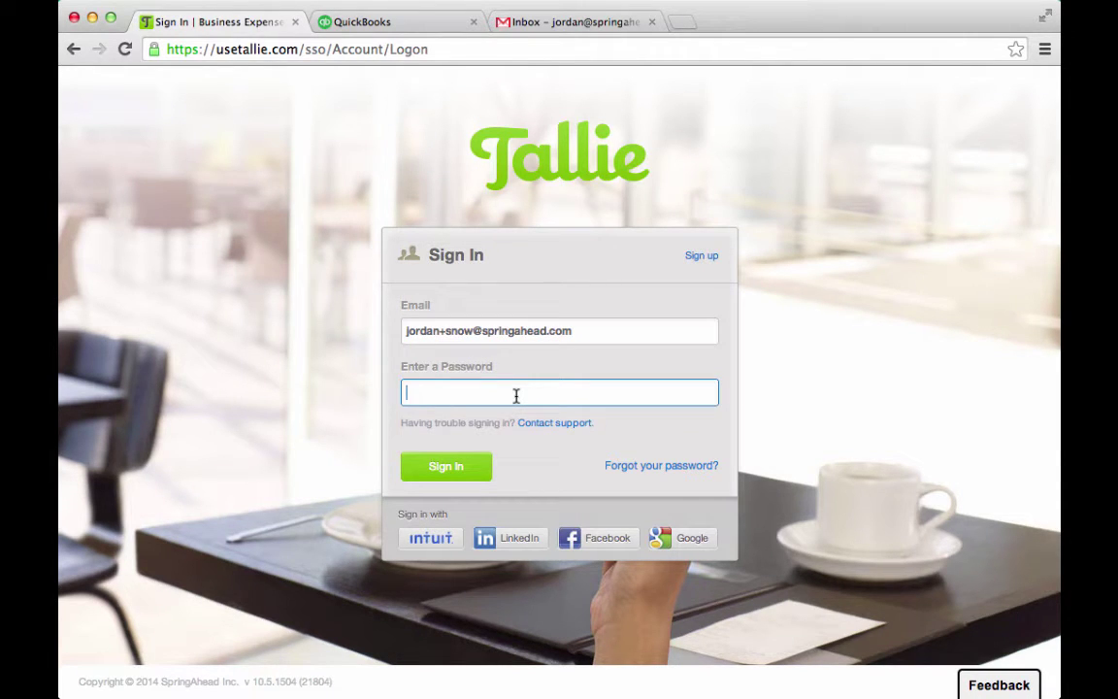
{"action": "type", "text": "•••••••"}
{"action": "key", "text": "Return"}
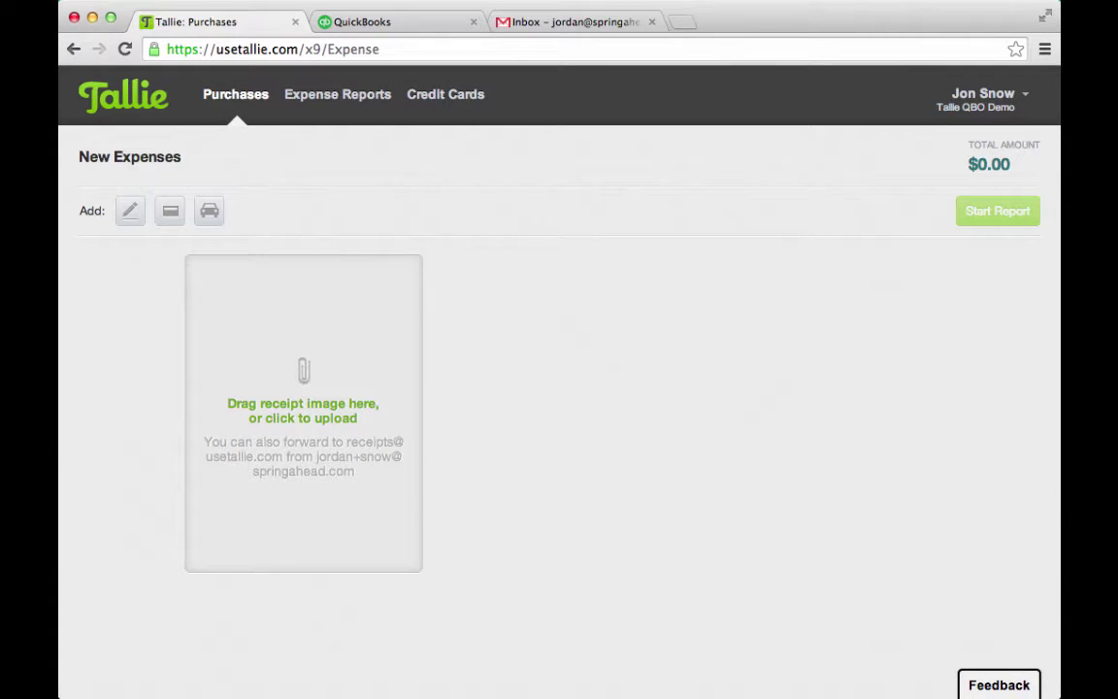
Drag two receipt jpgs from the Finder receipts folder into Tallie's upload area, then close Finder
{"action": "key", "text": "super+Tab"}
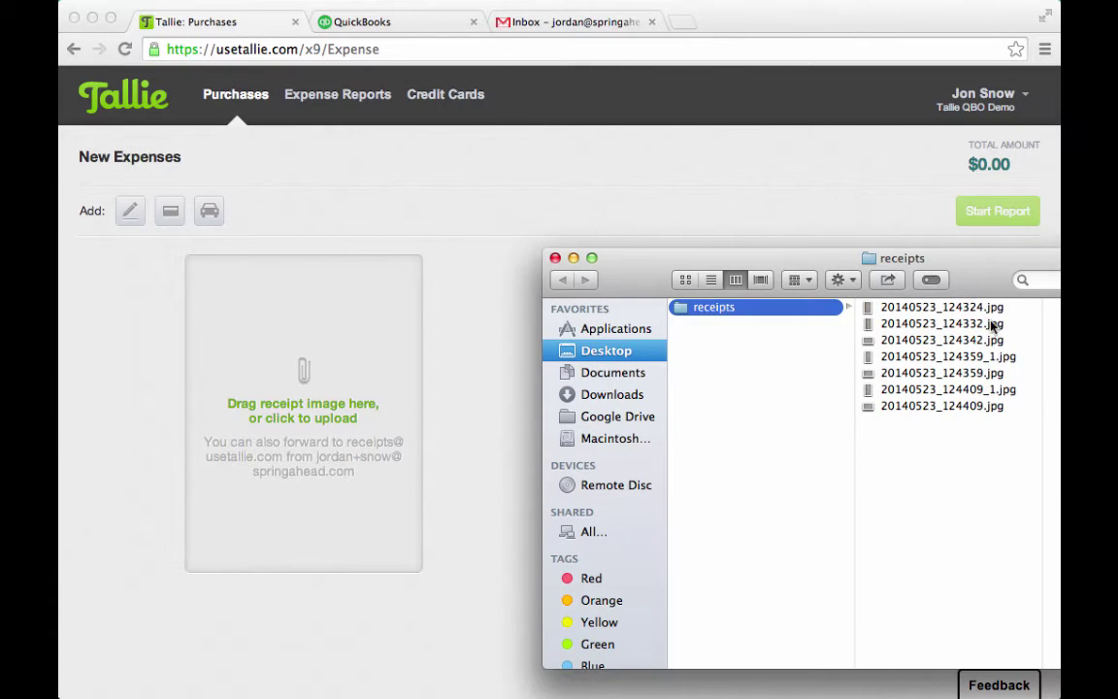
{"action": "left_click", "coordinate": [995, 326]}
{"action": "left_click", "coordinate": [989, 308]}
{"action": "left_click_drag", "start_coordinate": [988, 308], "coordinate": [359, 404]}
{"action": "left_click", "coordinate": [966, 358]}
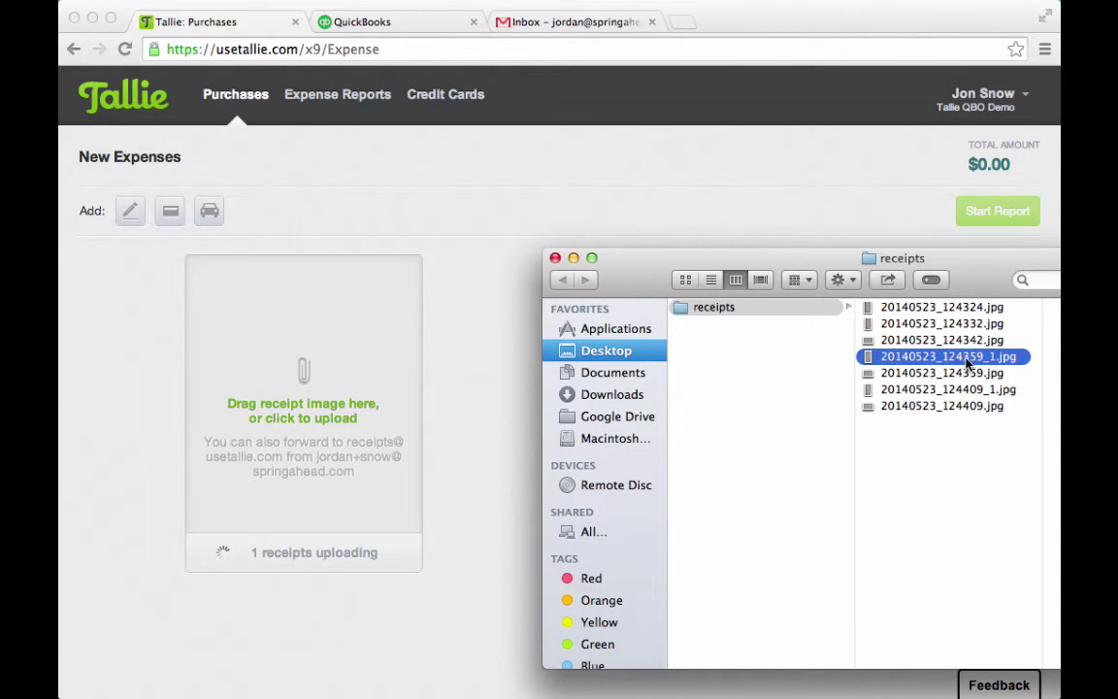
{"action": "left_click_drag", "start_coordinate": [966, 362], "coordinate": [367, 380]}
{"action": "left_click", "coordinate": [555, 258]}
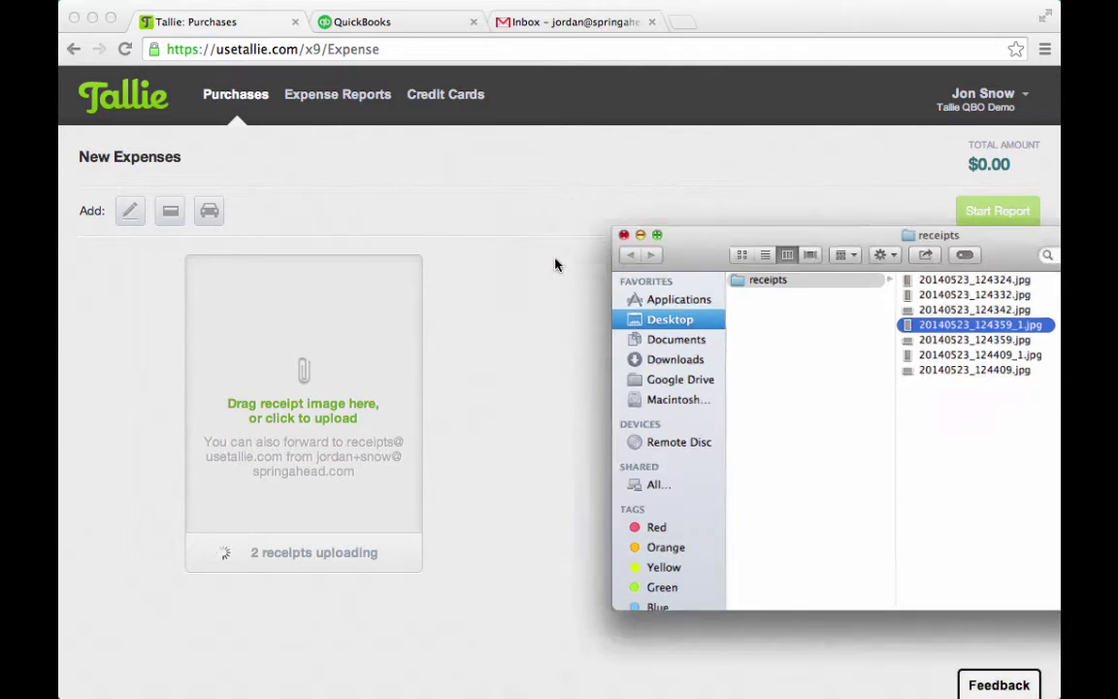
{"action": "left_click", "coordinate": [169, 213]}
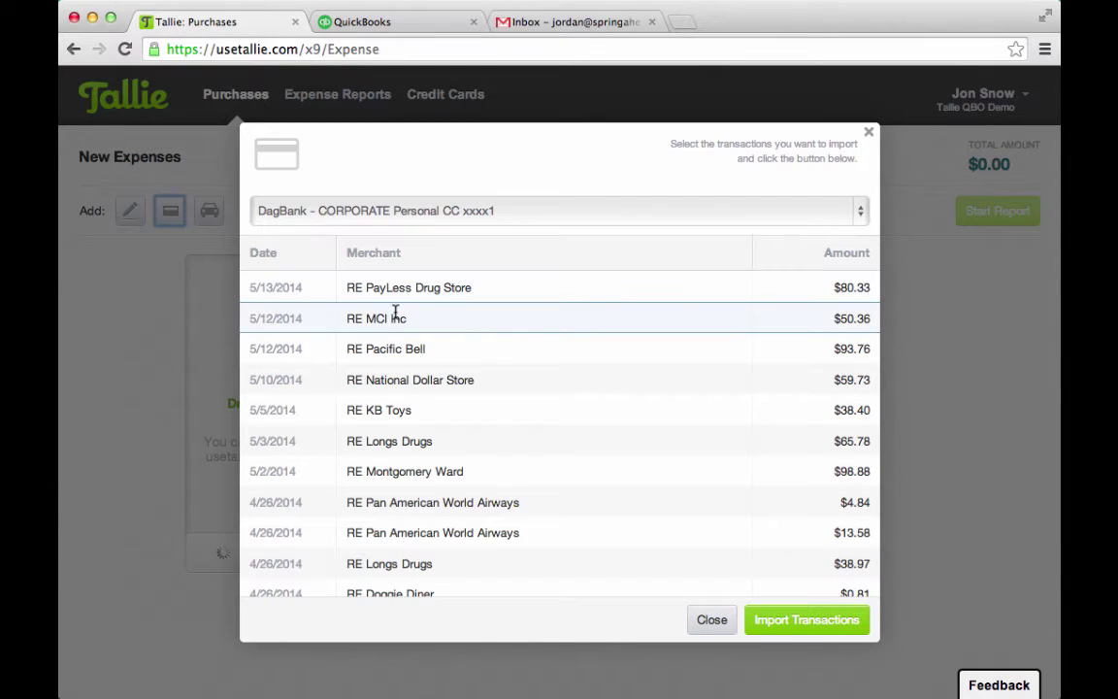
Import the PayLess Drug Store and MCI Inc card transactions as new expenses
{"action": "left_click", "coordinate": [468, 287]}
{"action": "left_click", "coordinate": [464, 317]}
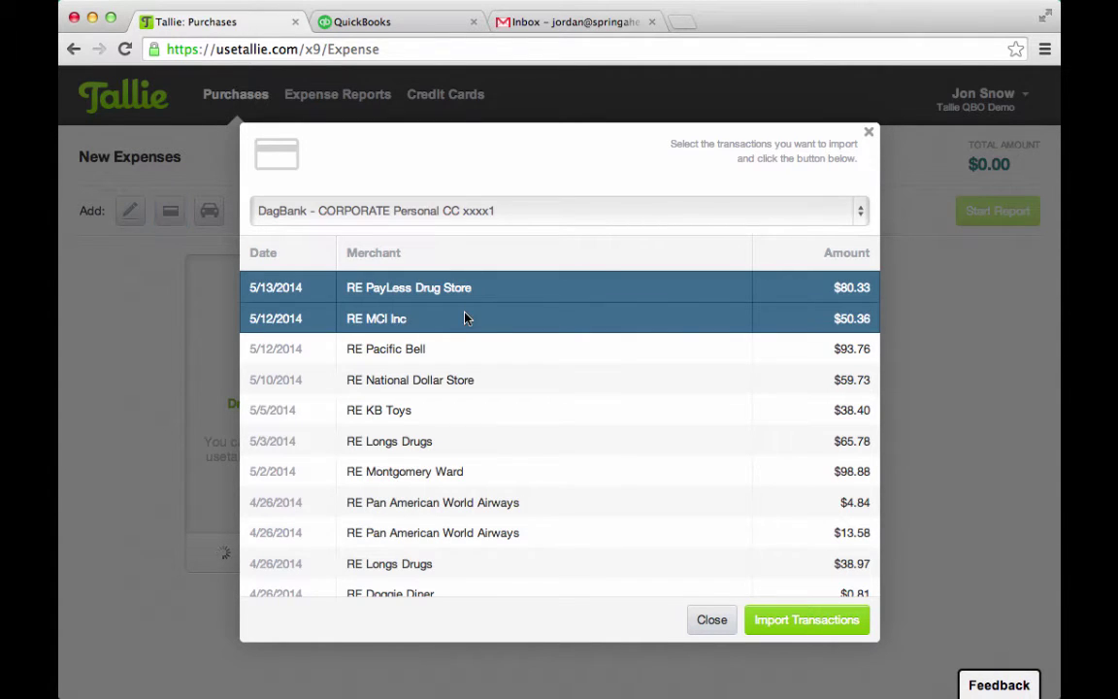
{"action": "left_click", "coordinate": [786, 620]}
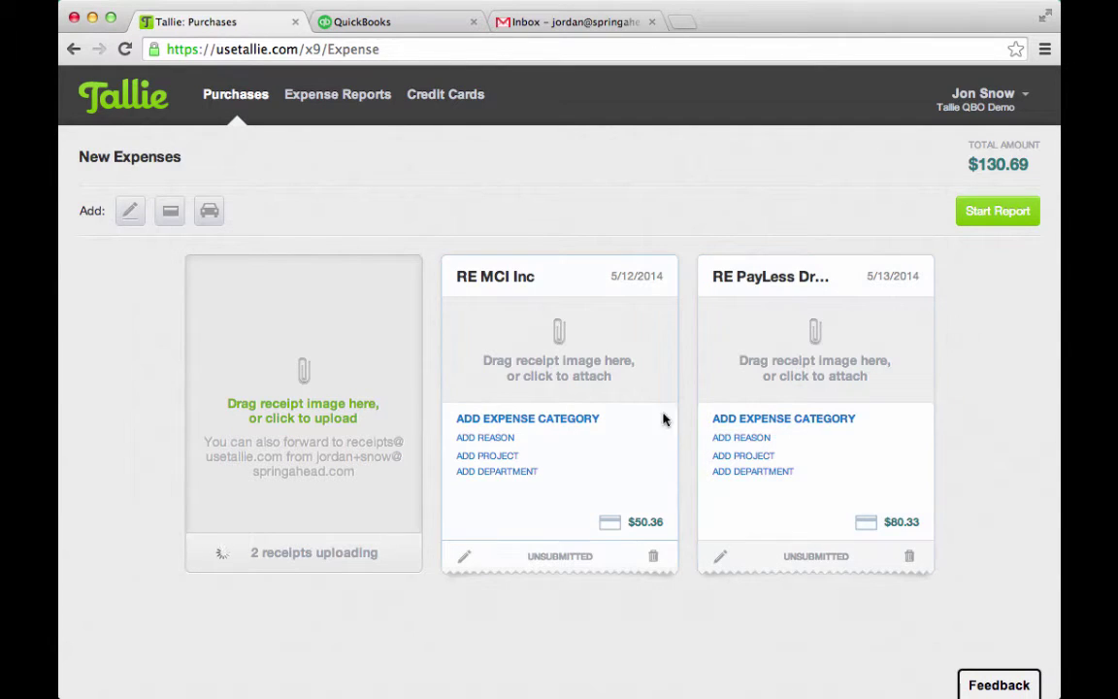
Make RE MCI Inc a billable Tourney Expense for project King's Landing, department Westeros
{"action": "left_click", "coordinate": [587, 420]}
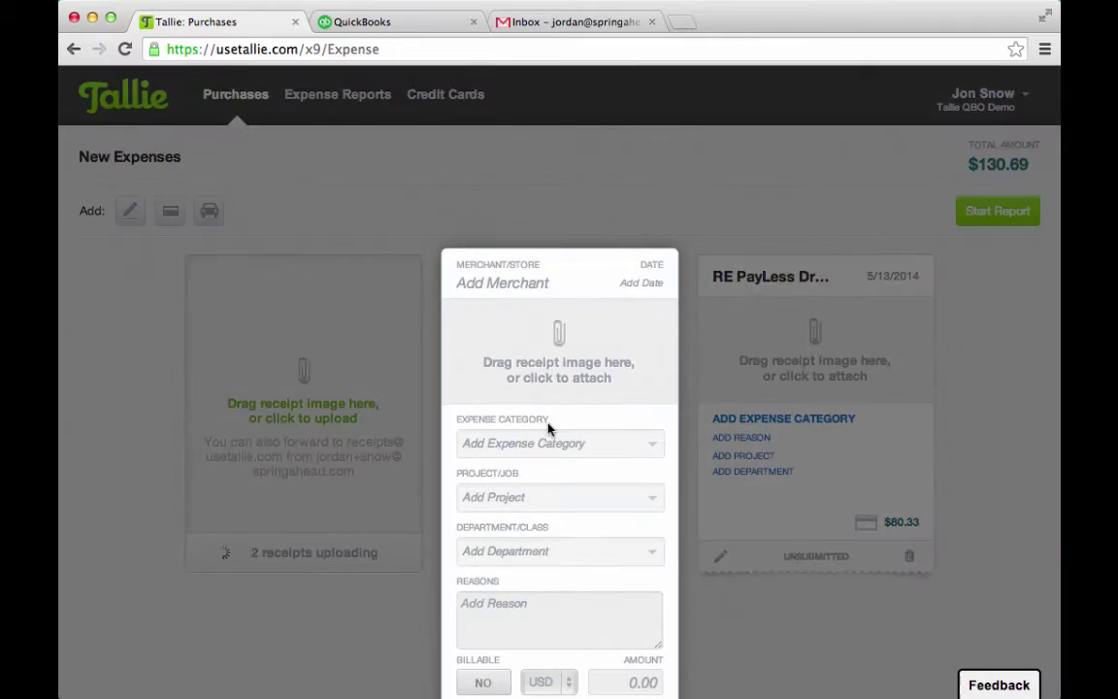
{"action": "scroll", "coordinate": [532, 456], "scroll_direction": "down", "scroll_amount": 1}
{"action": "left_click", "coordinate": [645, 415]}
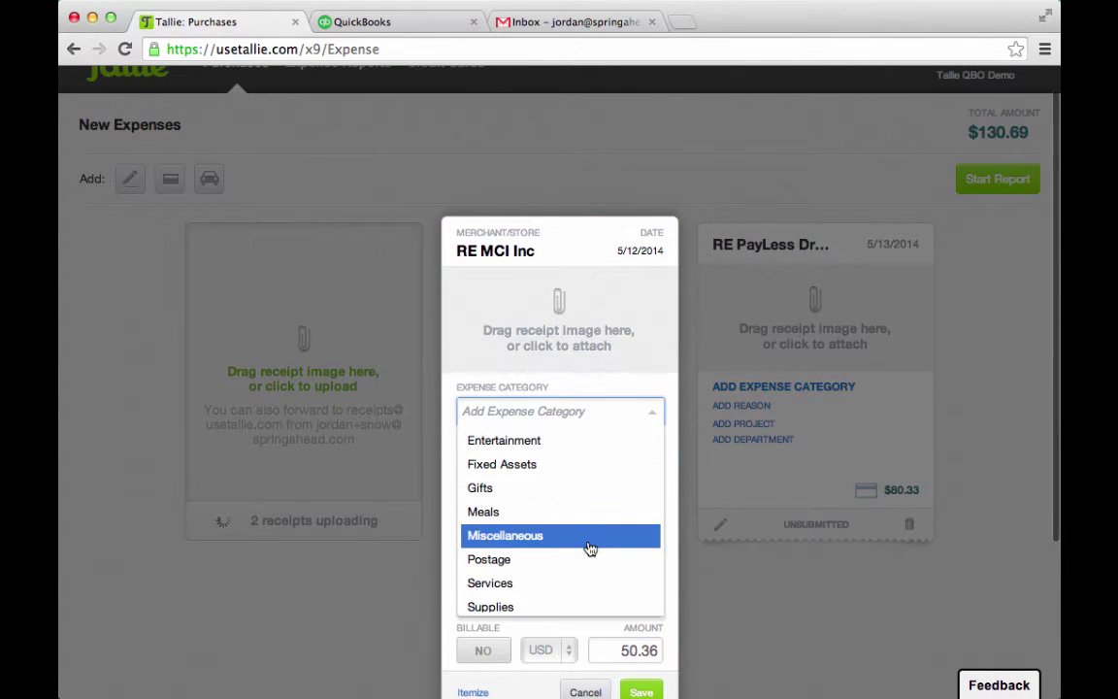
{"action": "scroll", "coordinate": [590, 548], "scroll_direction": "down", "scroll_amount": 3}
{"action": "left_click", "coordinate": [578, 501]}
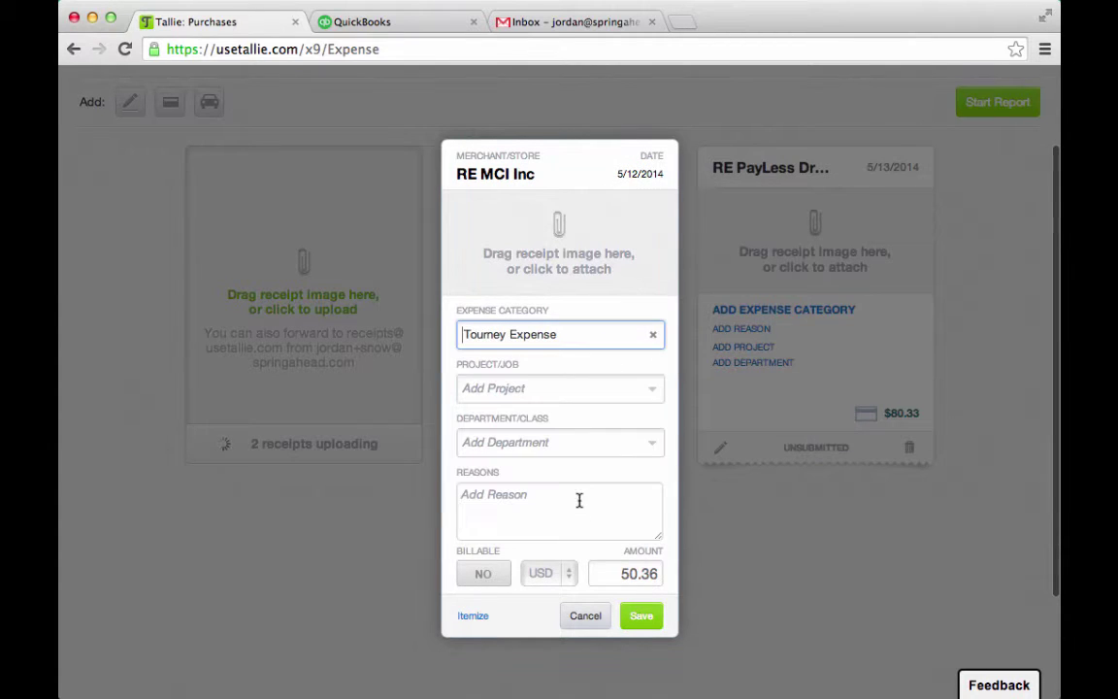
{"action": "left_click", "coordinate": [654, 390]}
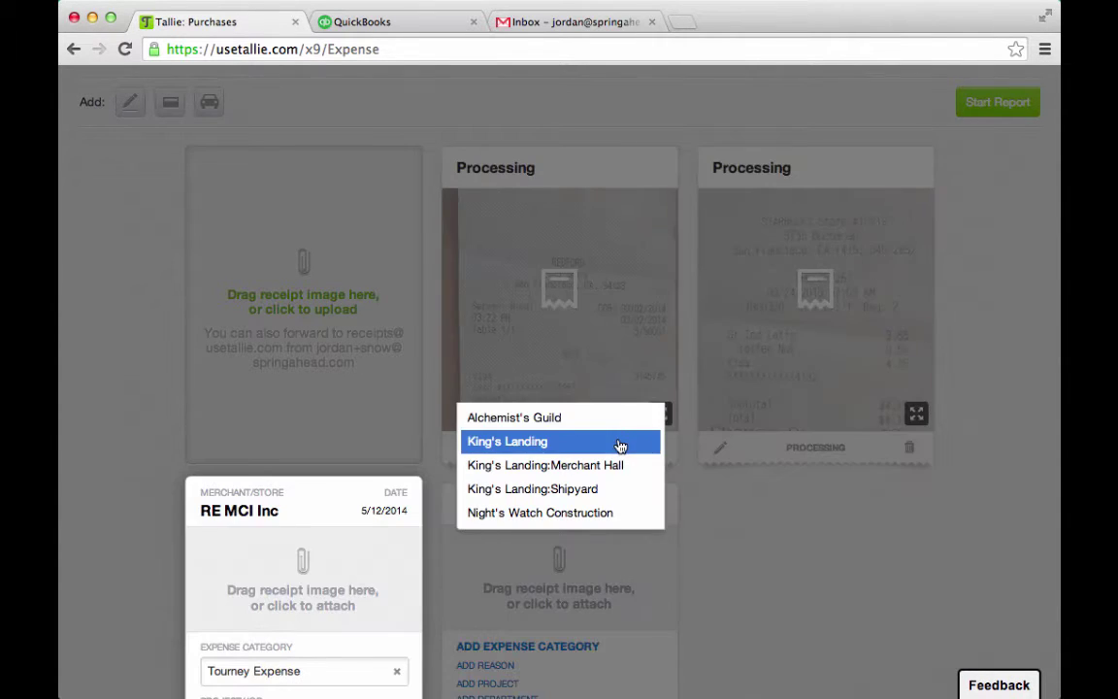
{"action": "left_click", "coordinate": [618, 441]}
{"action": "left_click", "coordinate": [385, 503]}
{"action": "left_click", "coordinate": [336, 581]}
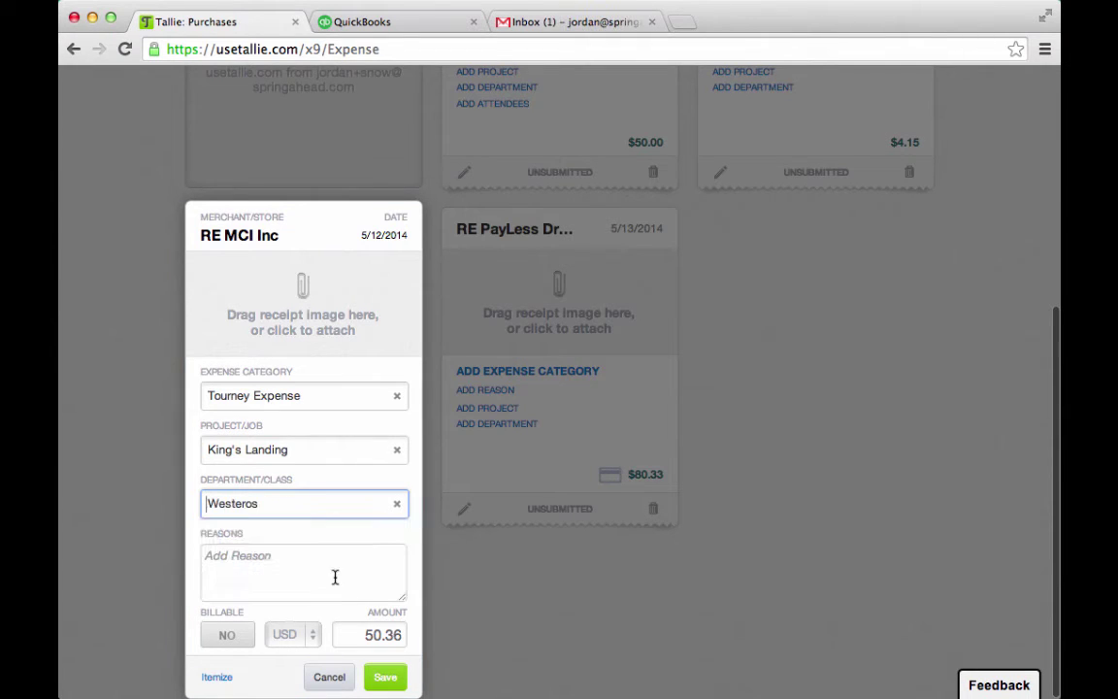
{"action": "left_click", "coordinate": [231, 636]}
{"action": "left_click", "coordinate": [386, 676]}
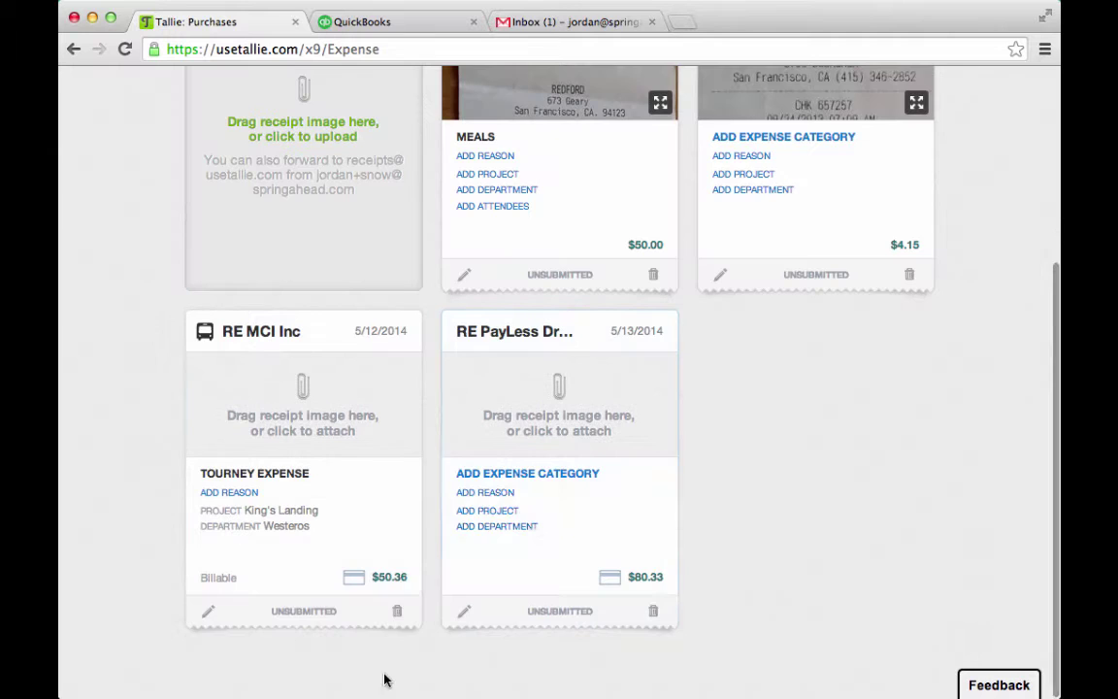
{"action": "scroll", "coordinate": [477, 509], "scroll_direction": "up", "scroll_amount": 5}
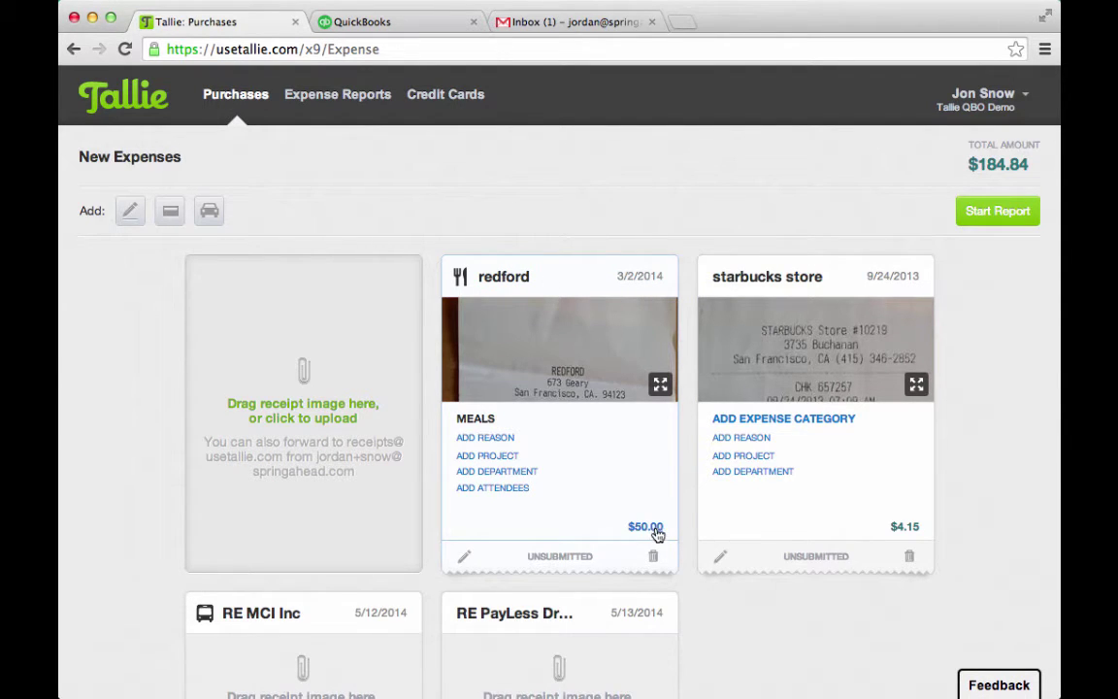
Open the redford expense and correct its merchant name to Redford
{"action": "left_click", "coordinate": [660, 388]}
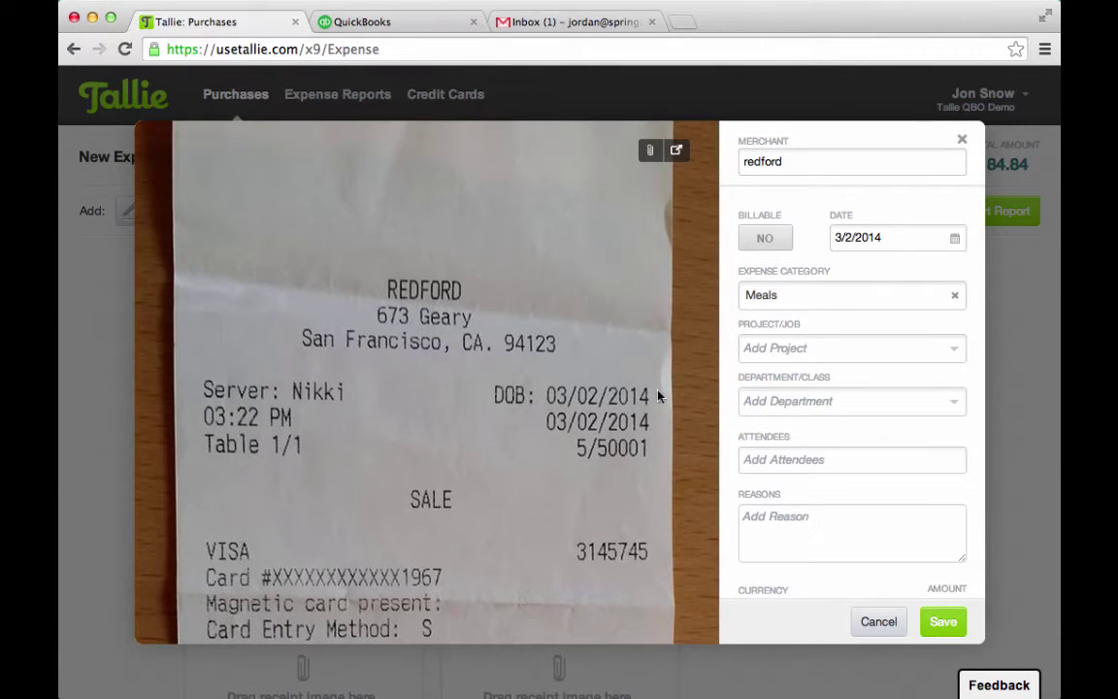
{"action": "left_click", "coordinate": [794, 165]}
{"action": "type", "text": "Redford"}
{"action": "key", "text": "BackSpace"}
{"action": "key", "text": "BackSpace"}
{"action": "key", "text": "BackSpace"}
{"action": "key", "text": "BackSpace"}
{"action": "key", "text": "BackSpace"}
{"action": "key", "text": "BackSpace"}
{"action": "key", "text": "BackSpace"}
{"action": "key", "text": "BackSpace"}
{"action": "key", "text": "BackSpace"}
{"action": "key", "text": "BackSpace"}
{"action": "key", "text": "BackSpace"}
{"action": "key", "text": "BackSpace"}
{"action": "key", "text": "BackSpace"}
{"action": "key", "text": "BackSpace"}
{"action": "type", "text": "Redford"}
{"action": "left_click", "coordinate": [817, 350]}
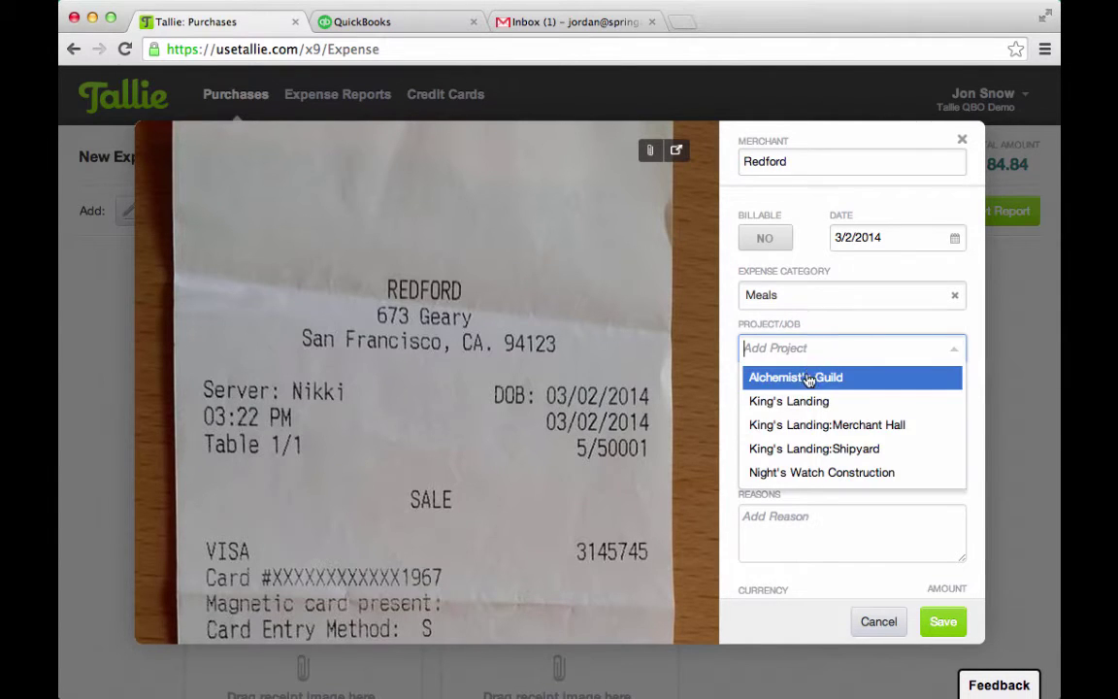
{"action": "left_click", "coordinate": [789, 471]}
{"action": "left_click", "coordinate": [809, 400]}
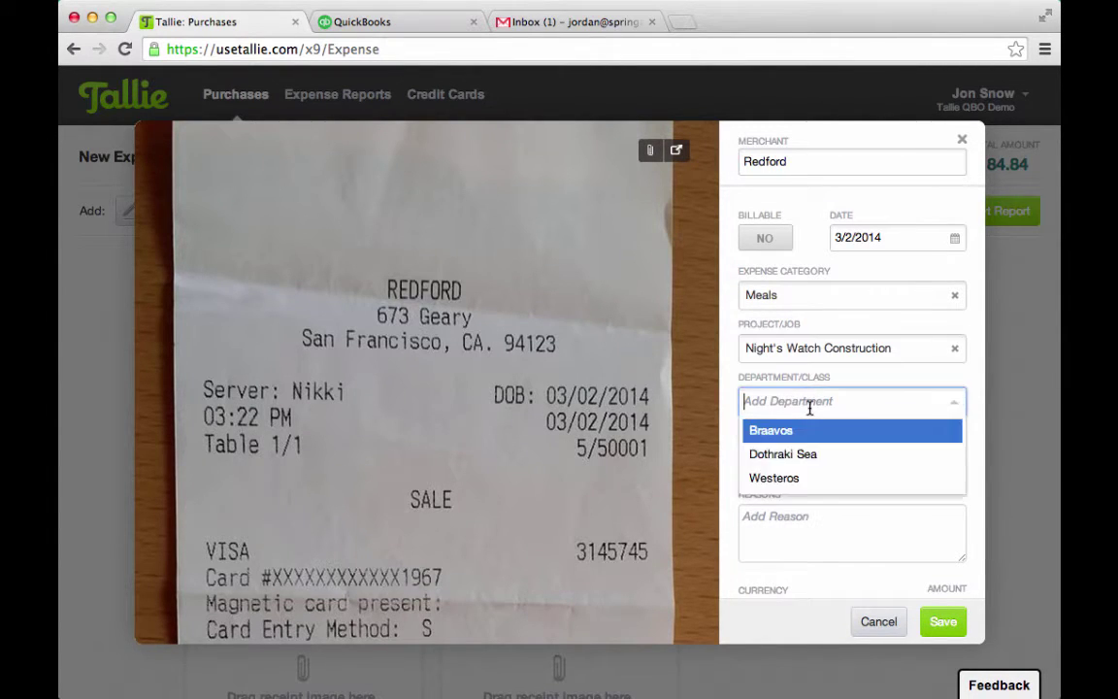
{"action": "left_click", "coordinate": [810, 477]}
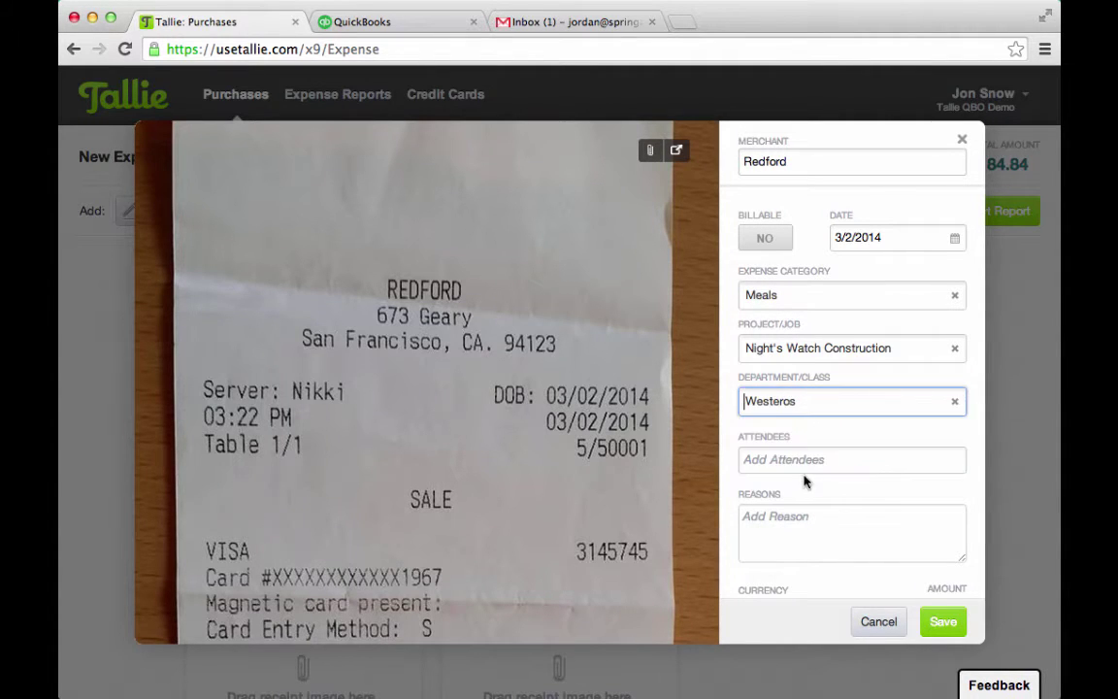
{"action": "left_click", "coordinate": [795, 453]}
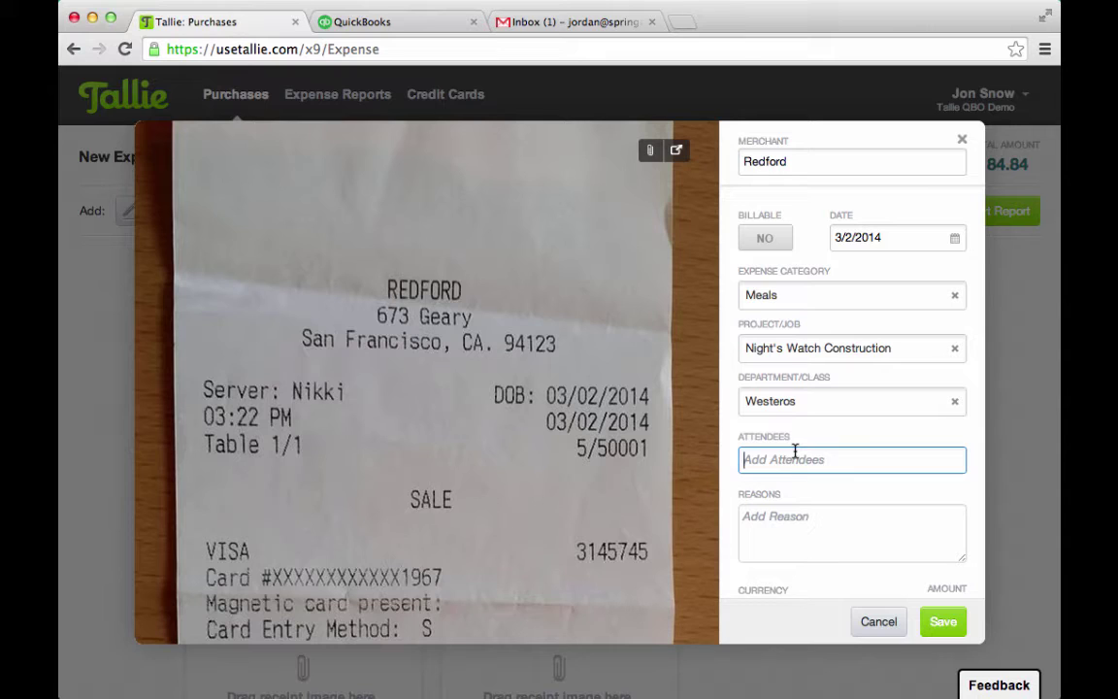
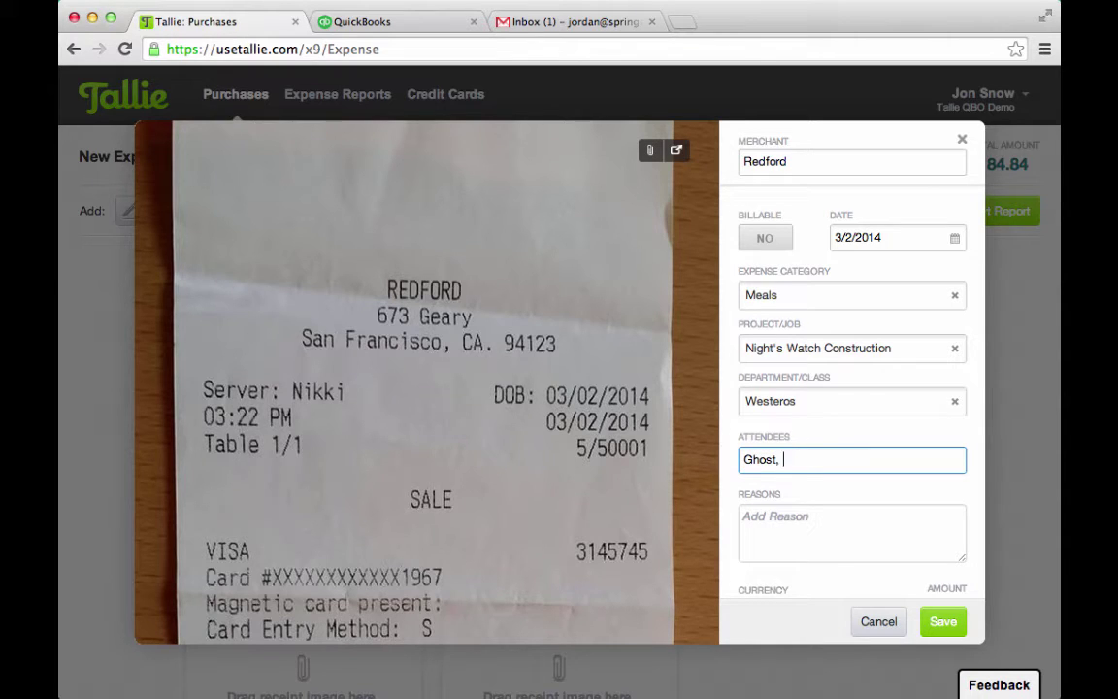
{"action": "left_click", "coordinate": [946, 625]}
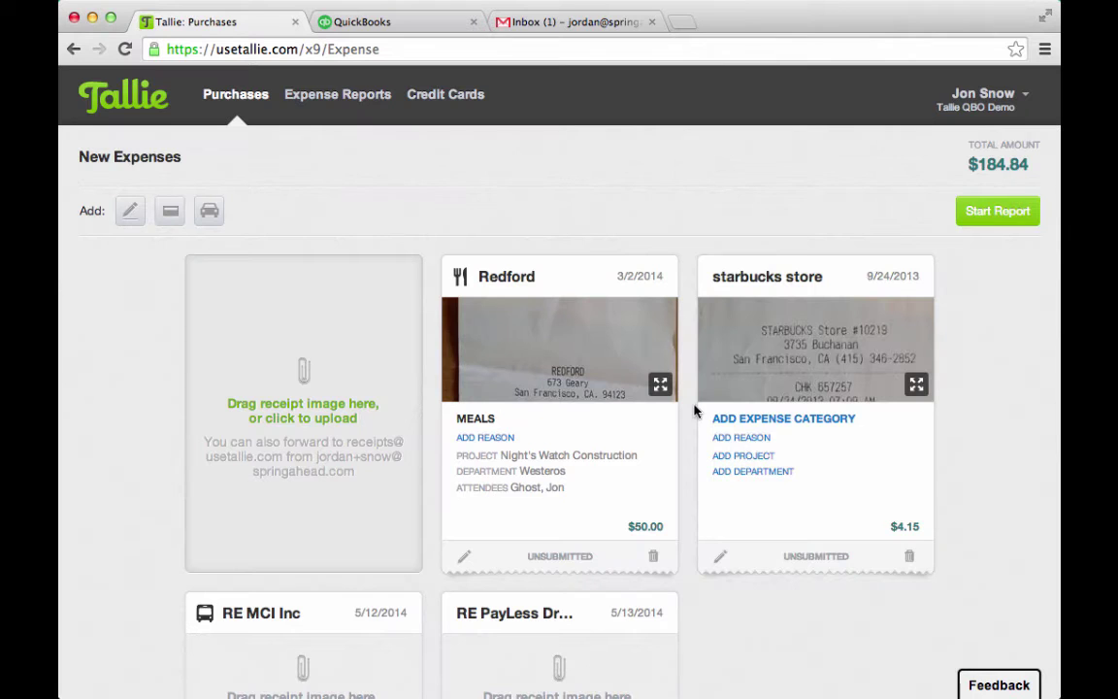
Select the Redford and starbucks store expenses and start report 7 from them
{"action": "scroll", "coordinate": [368, 247], "scroll_direction": "down", "scroll_amount": 3}
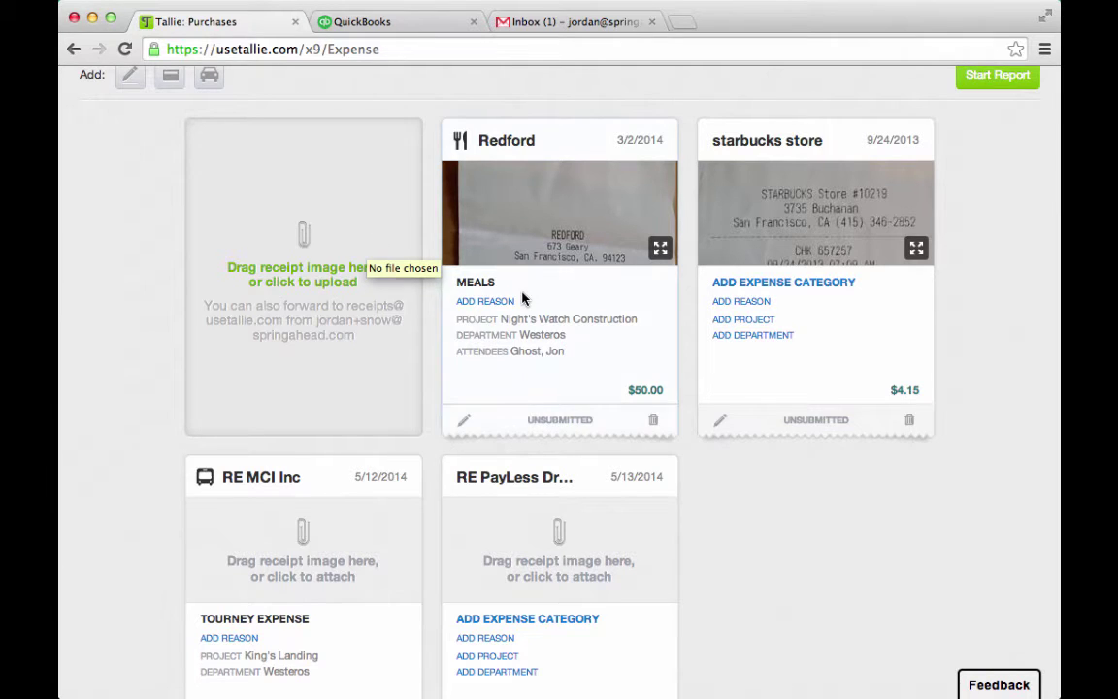
{"action": "scroll", "coordinate": [524, 297], "scroll_direction": "down", "scroll_amount": 2}
{"action": "scroll", "coordinate": [549, 391], "scroll_direction": "up", "scroll_amount": 5}
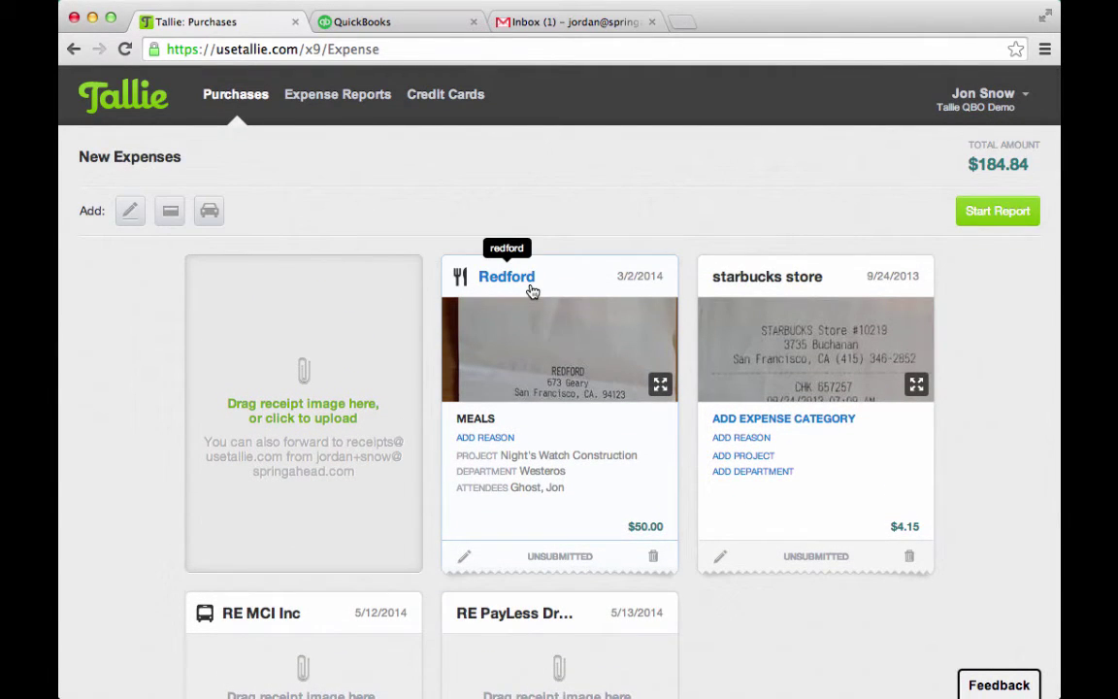
{"action": "left_click", "coordinate": [577, 281]}
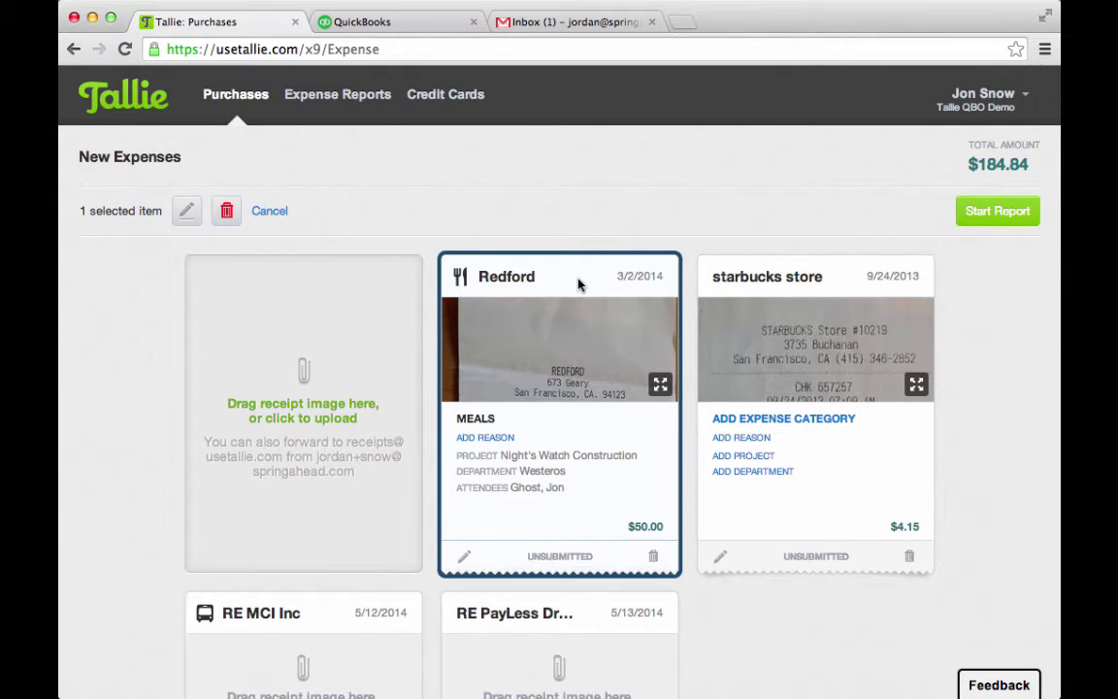
{"action": "left_click", "coordinate": [840, 276]}
{"action": "scroll", "coordinate": [669, 520], "scroll_direction": "down", "scroll_amount": 2}
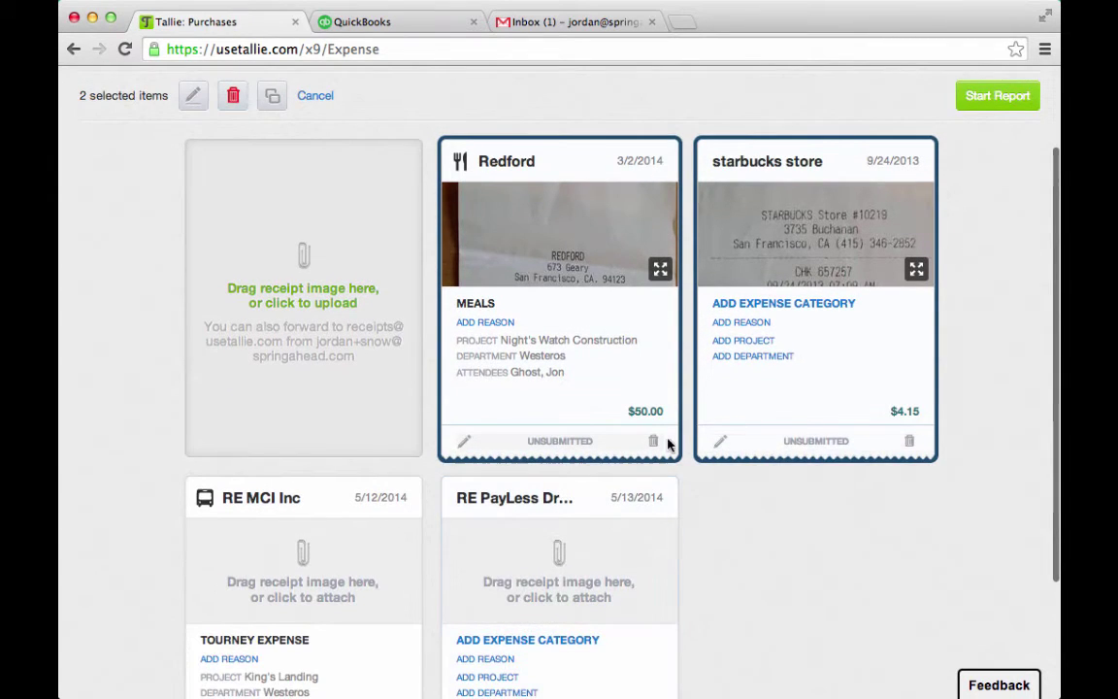
{"action": "left_click", "coordinate": [988, 101]}
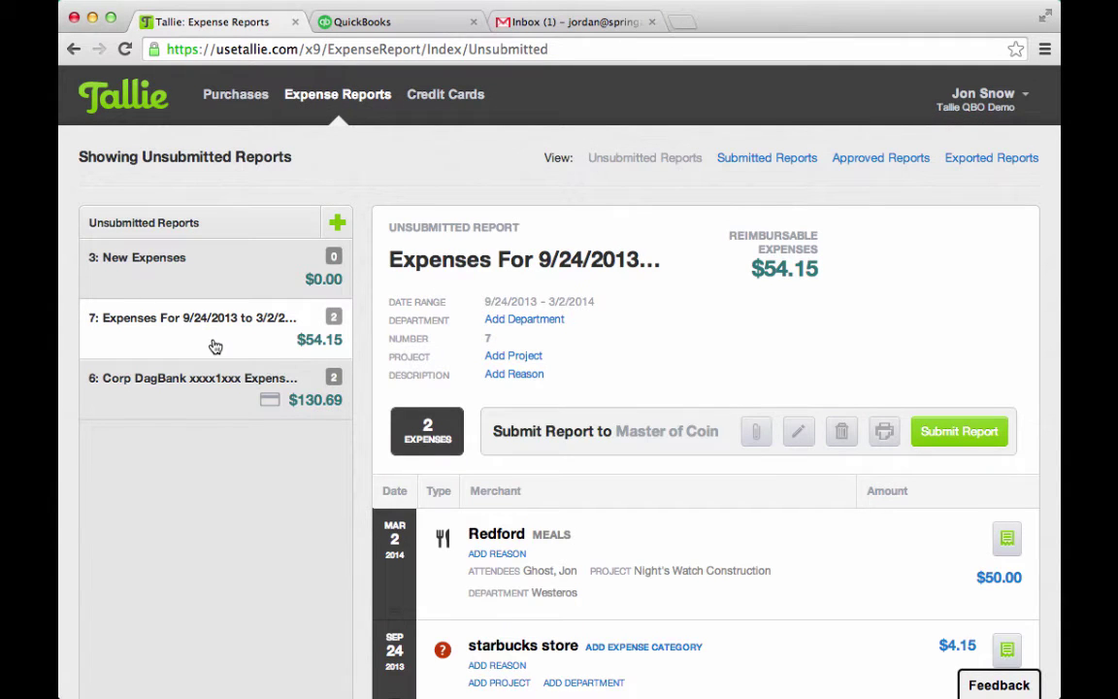
In report 6 Corp DagBank, move the RE PayLess Drug Store charge to 3: New Expenses
{"action": "scroll", "coordinate": [209, 400], "scroll_direction": "down", "scroll_amount": 3}
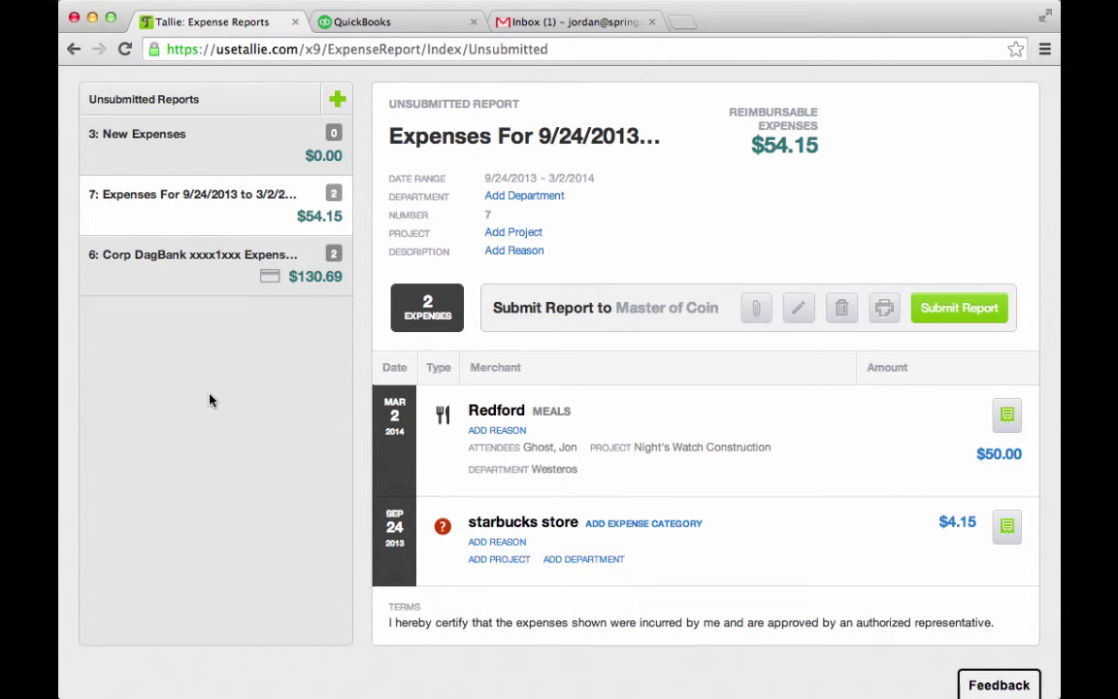
{"action": "left_click", "coordinate": [236, 290]}
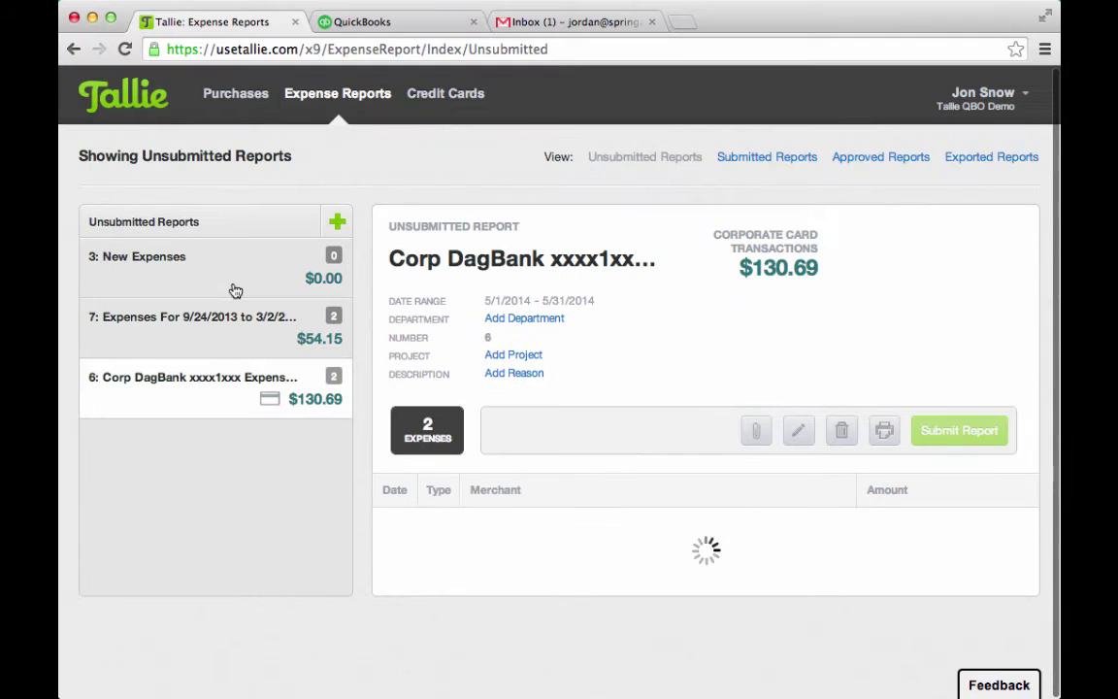
{"action": "scroll", "coordinate": [549, 536], "scroll_direction": "down", "scroll_amount": 2}
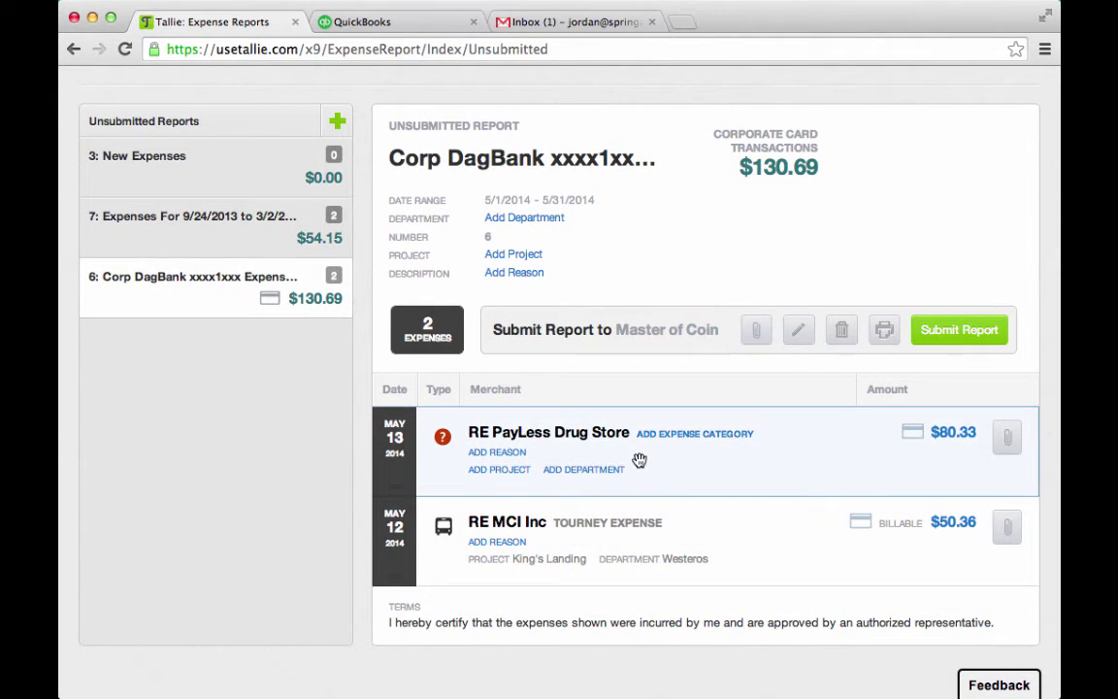
{"action": "left_click", "coordinate": [550, 453]}
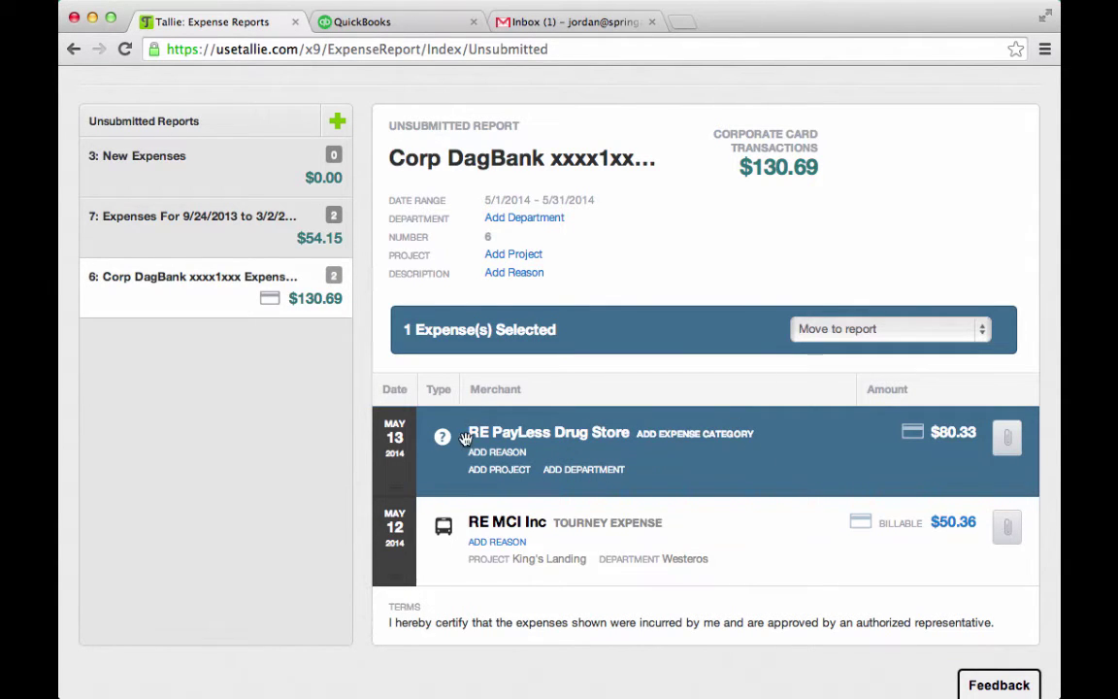
{"action": "left_click", "coordinate": [887, 330]}
{"action": "left_click", "coordinate": [850, 342]}
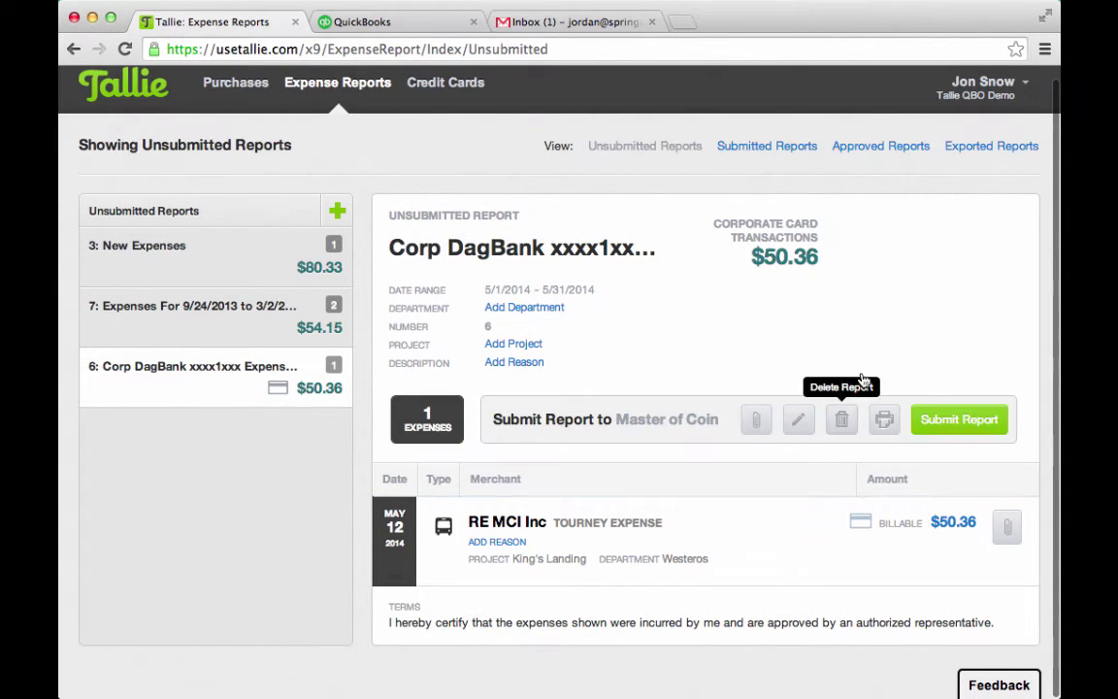
Drag the starbucks store expense out of report 7 back to New Expenses
{"action": "left_click", "coordinate": [221, 328]}
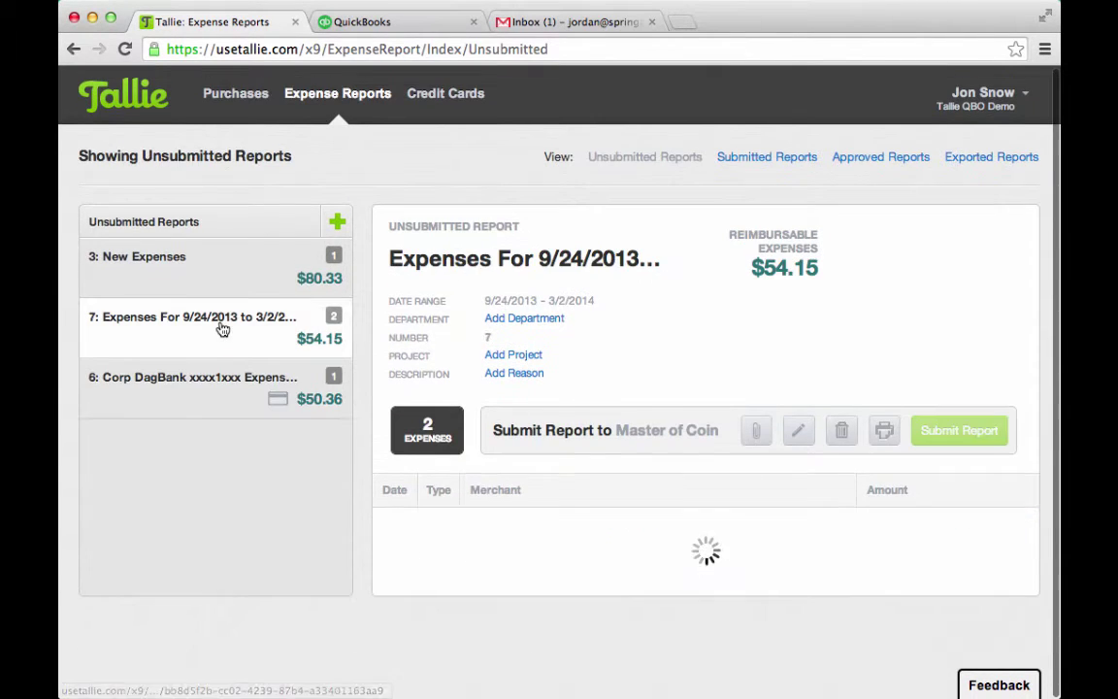
{"action": "scroll", "coordinate": [624, 556], "scroll_direction": "down", "scroll_amount": 2}
{"action": "left_click_drag", "start_coordinate": [767, 620], "coordinate": [289, 212]}
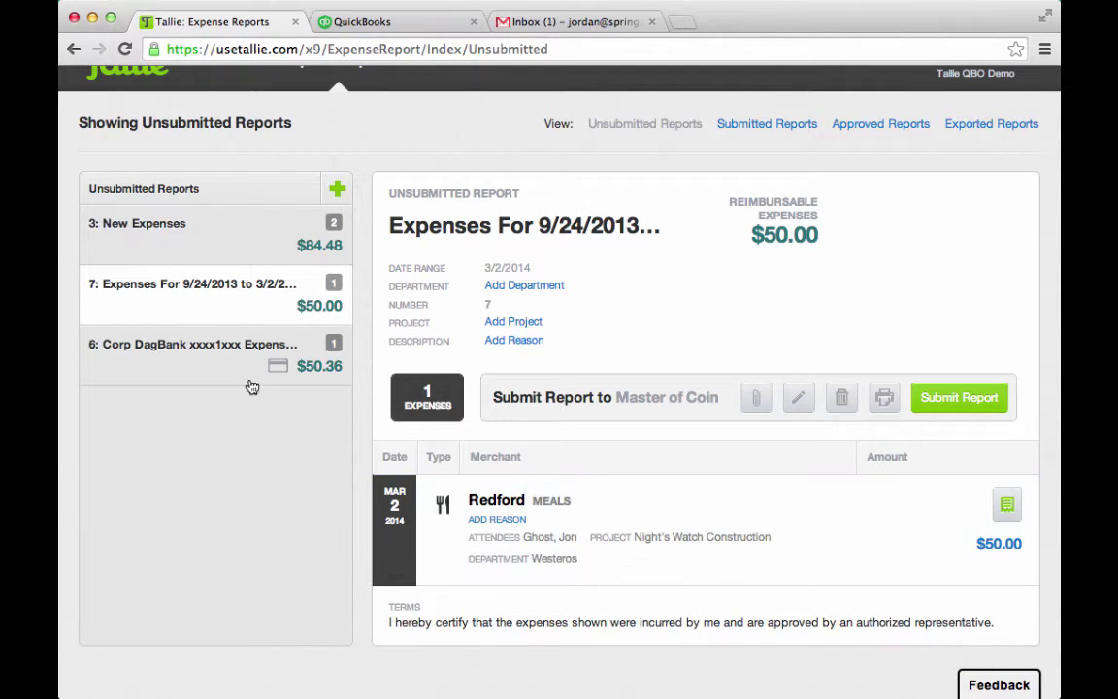
Submit the Corp DagBank report and the 9/24/2013 to 3/2/2014 report
{"action": "left_click", "coordinate": [197, 345]}
{"action": "scroll", "coordinate": [557, 544], "scroll_direction": "down", "scroll_amount": 1}
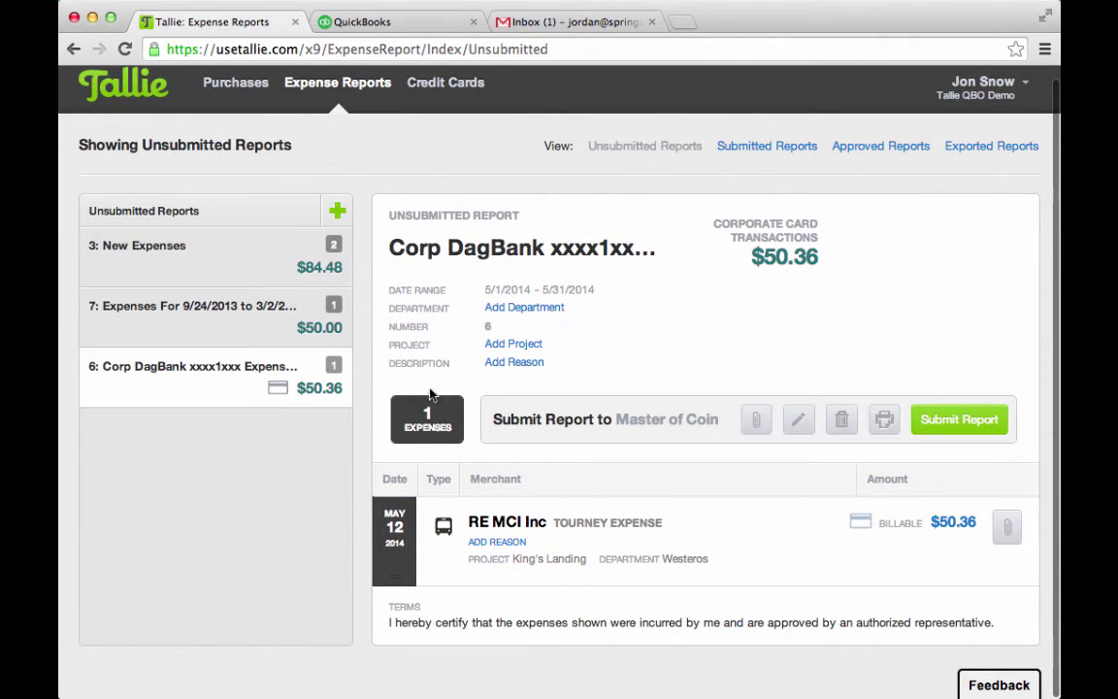
{"action": "left_click", "coordinate": [931, 420]}
{"action": "left_click", "coordinate": [949, 439]}
{"action": "left_click", "coordinate": [945, 430]}
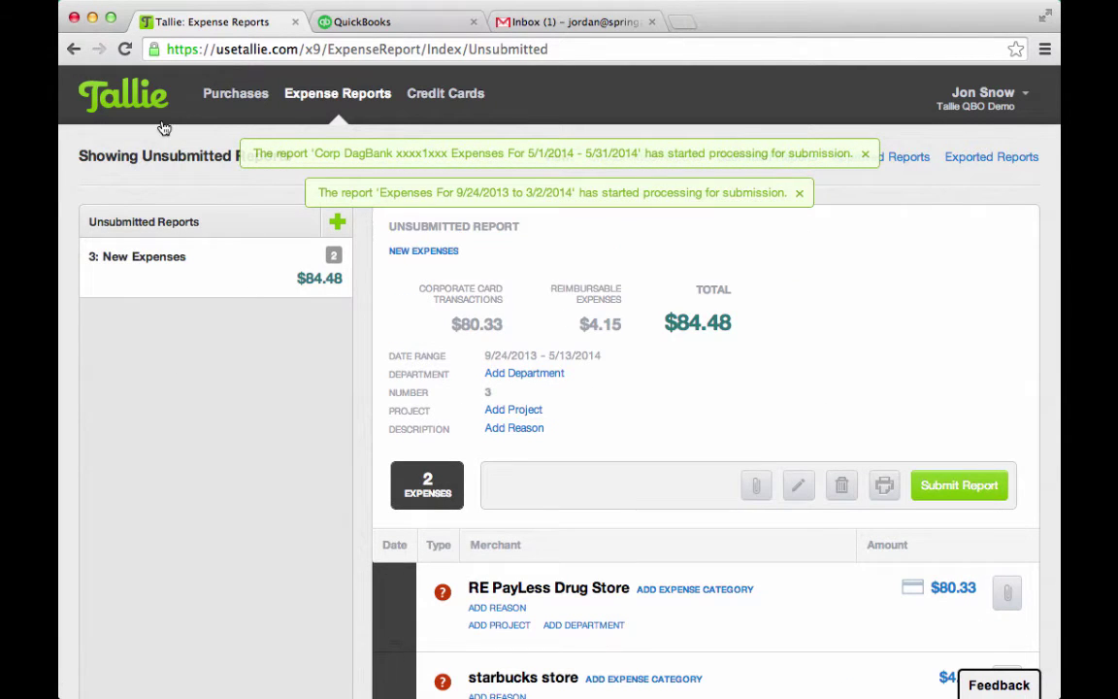
{"action": "left_click", "coordinate": [208, 100]}
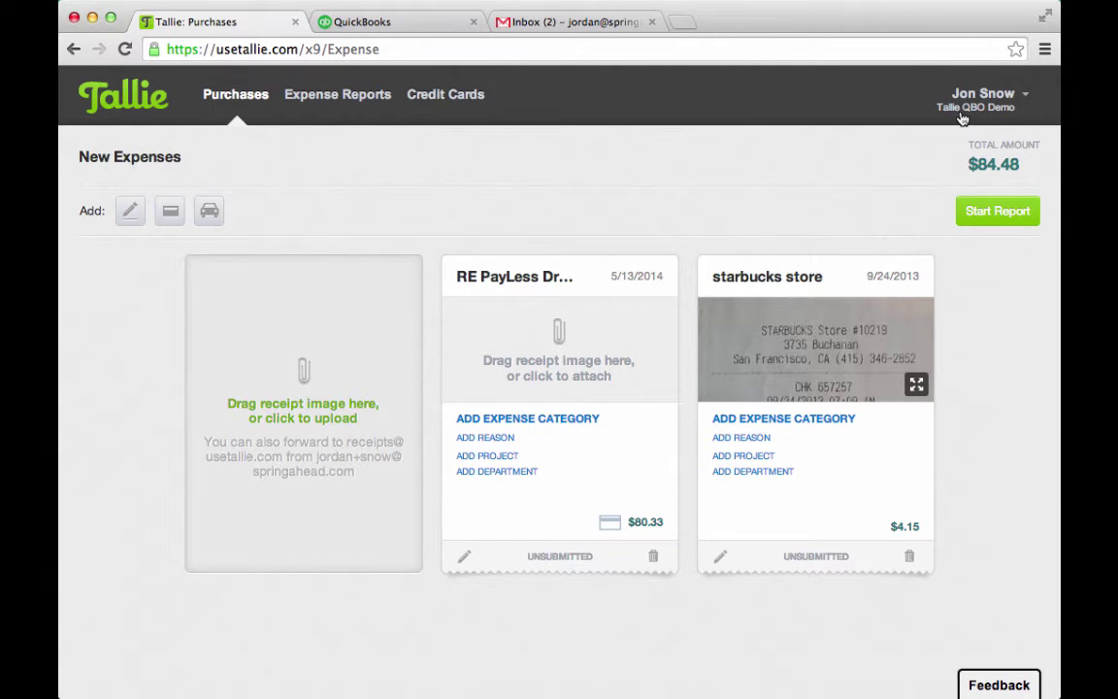
Approve report 7 from the Gmail 'Reminder: Expenses pending approval' email, then return to Tallie
{"action": "left_click", "coordinate": [532, 25]}
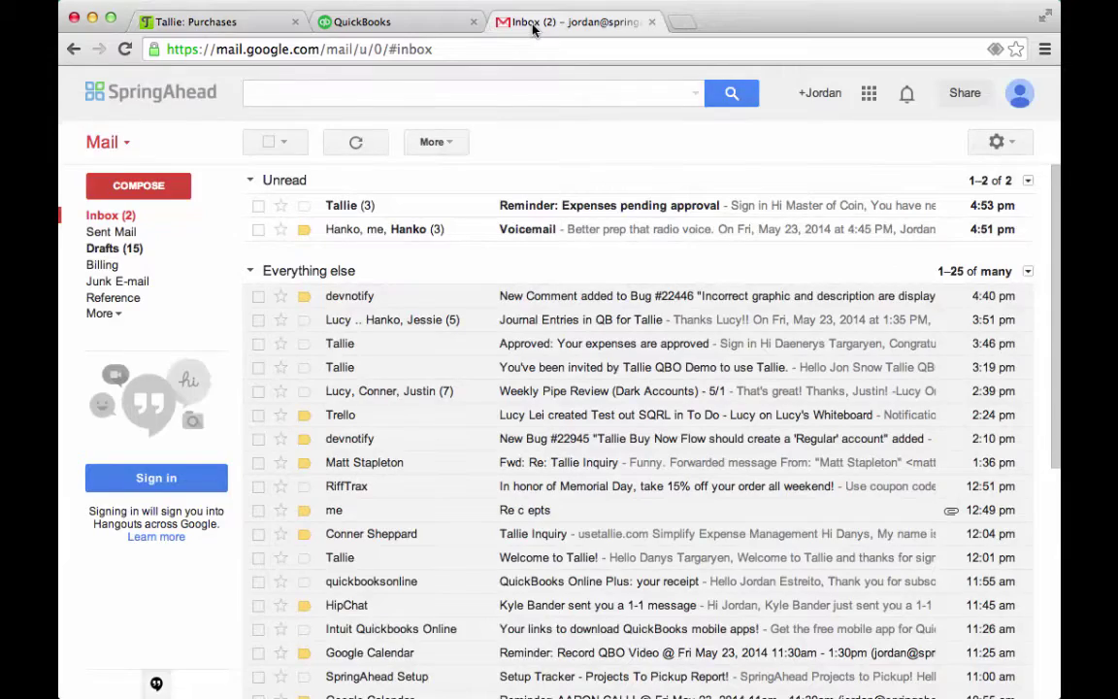
{"action": "left_click", "coordinate": [557, 209]}
{"action": "scroll", "coordinate": [556, 405], "scroll_direction": "down", "scroll_amount": 4}
{"action": "scroll", "coordinate": [556, 406], "scroll_direction": "down", "scroll_amount": 3}
{"action": "scroll", "coordinate": [557, 406], "scroll_direction": "up", "scroll_amount": 2}
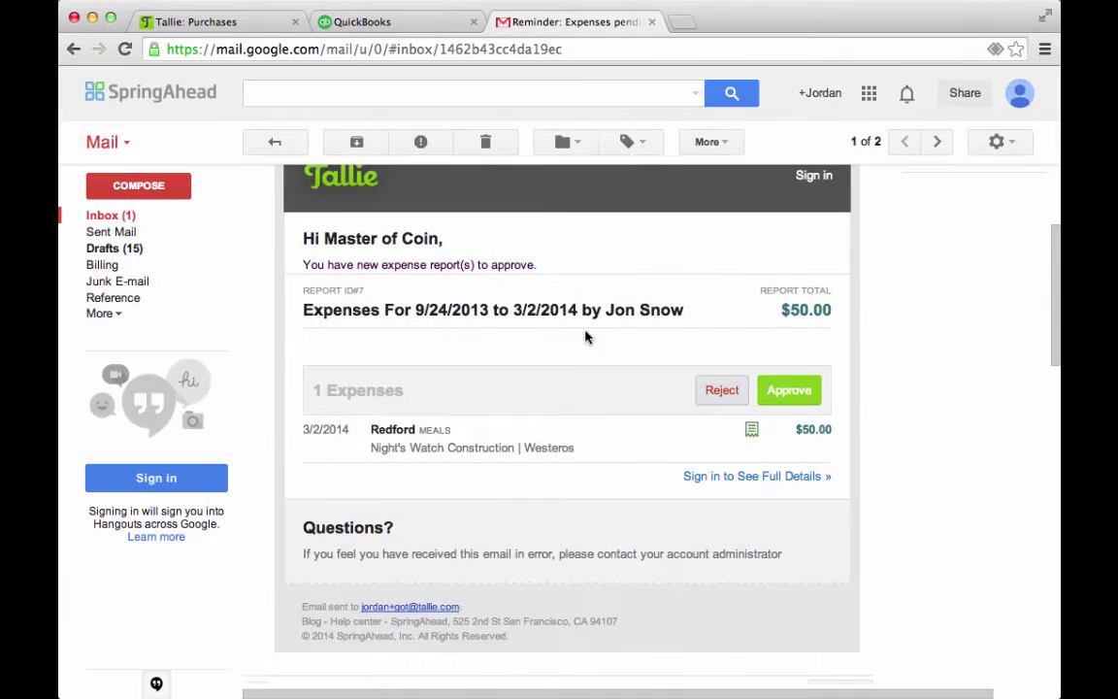
{"action": "left_click", "coordinate": [813, 390]}
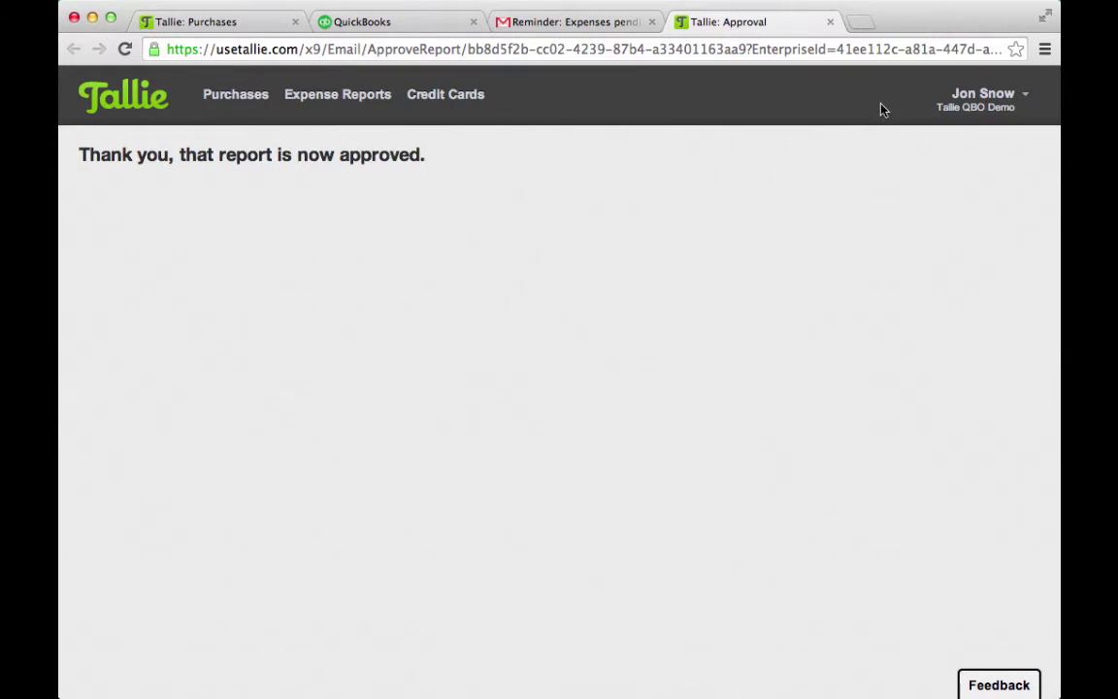
{"action": "left_click", "coordinate": [544, 38]}
{"action": "left_click", "coordinate": [602, 27]}
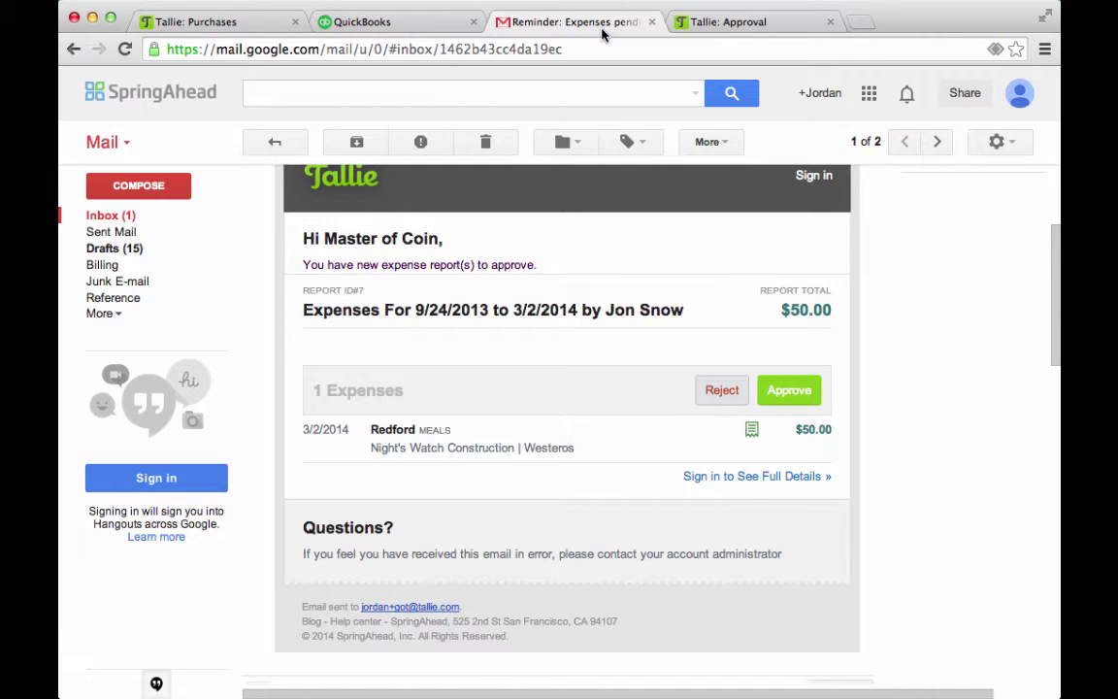
{"action": "scroll", "coordinate": [631, 263], "scroll_direction": "up", "scroll_amount": 2}
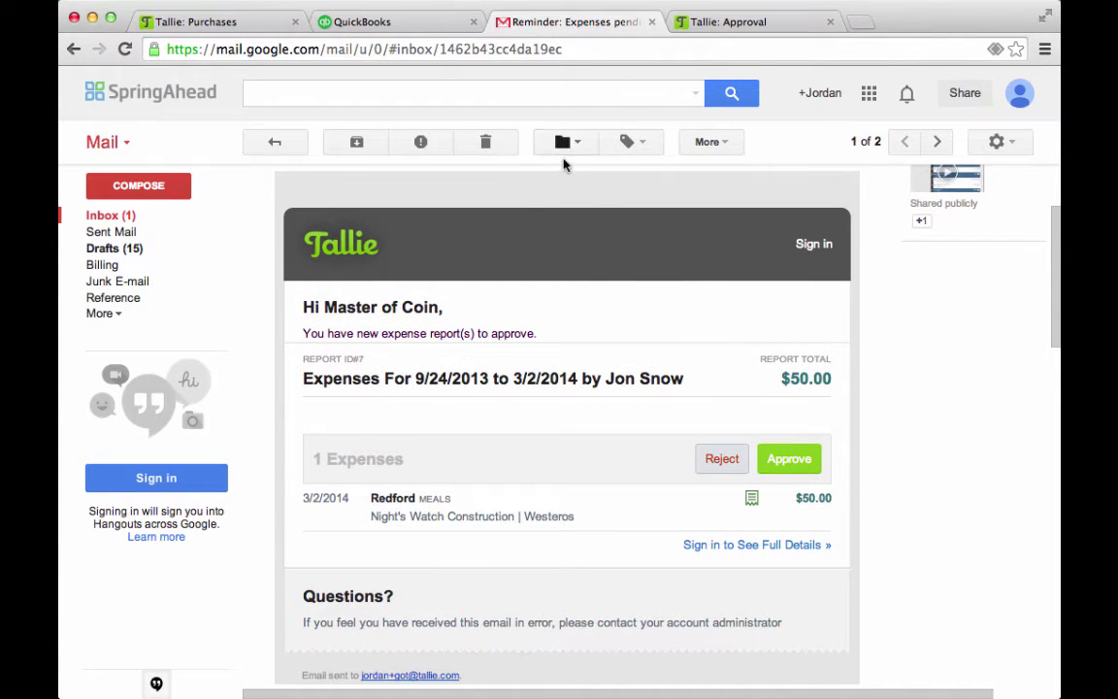
{"action": "left_click", "coordinate": [210, 19]}
{"action": "left_click", "coordinate": [859, 97]}
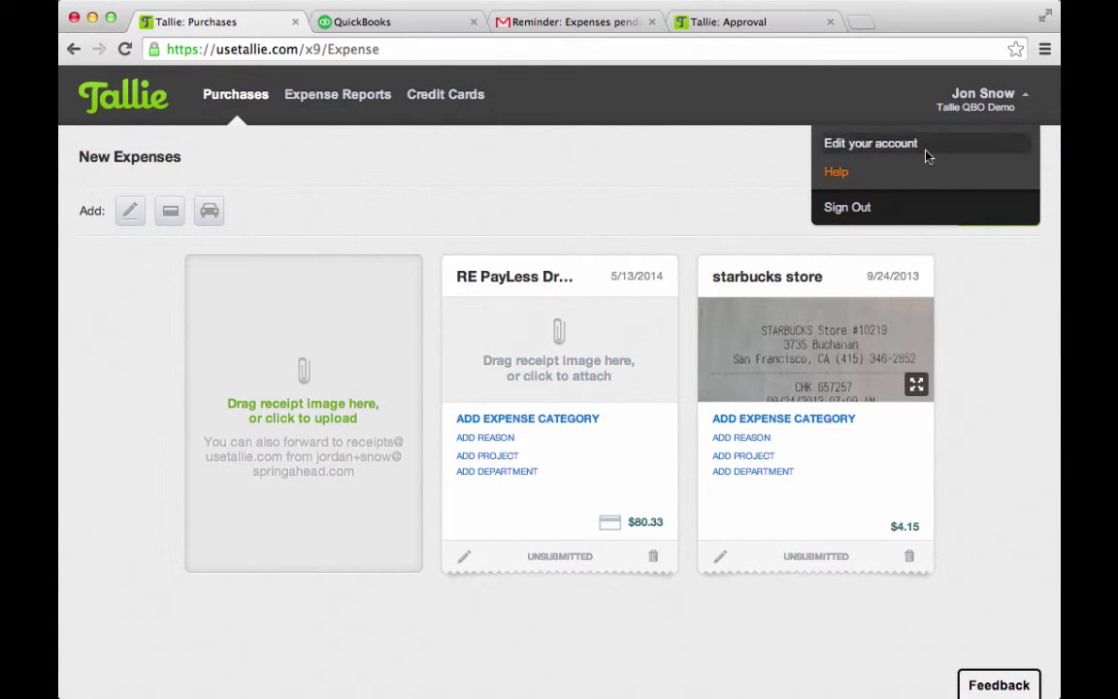
Sign out of the submitter account and sign in with the approver's email and password
{"action": "left_click", "coordinate": [873, 208]}
{"action": "left_click", "coordinate": [537, 332]}
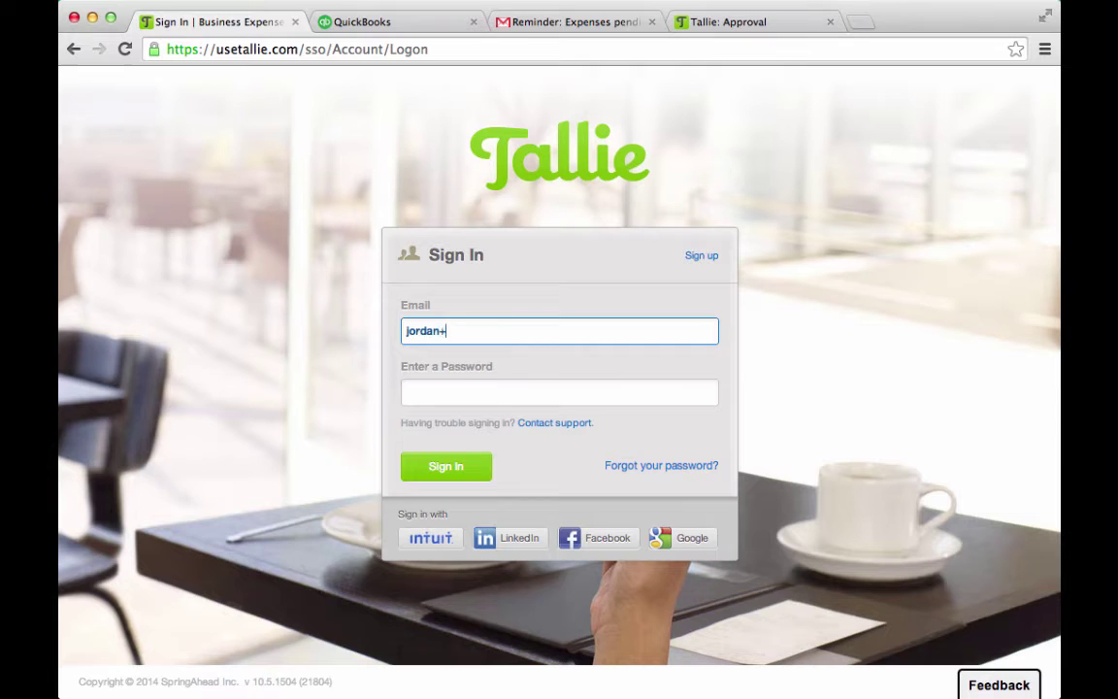
{"action": "key", "text": "Tab"}
{"action": "key", "text": "Return"}
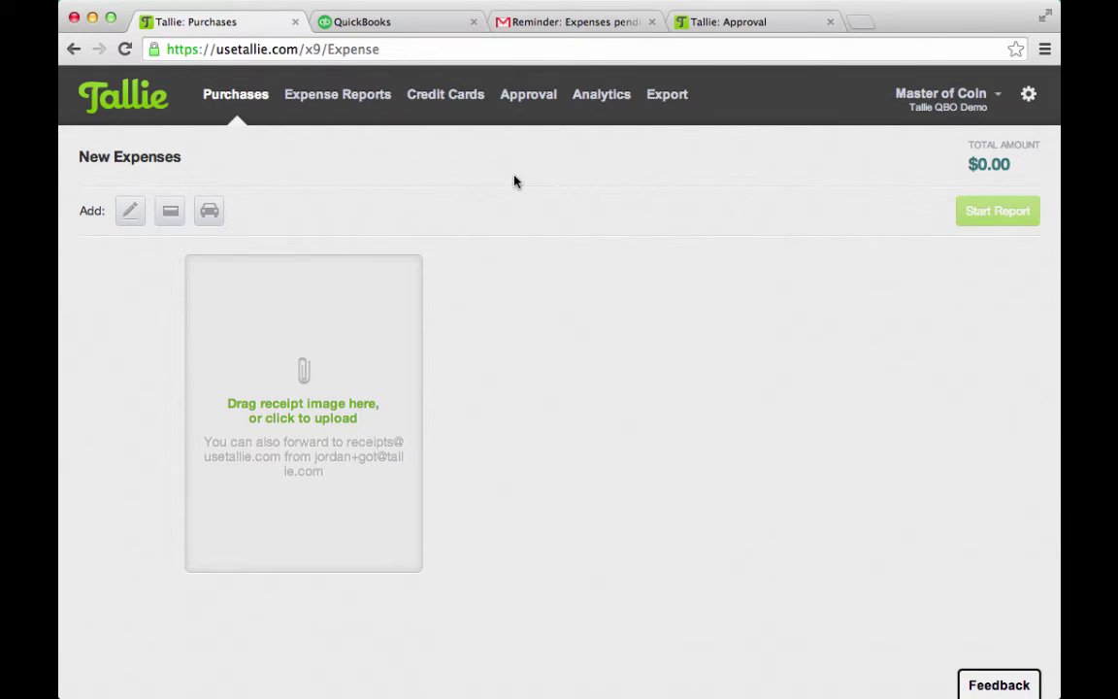
Approve the Corp DagBank ($50.36) and Velvet Cantina ($80.18) reports awaiting approval
{"action": "left_click", "coordinate": [512, 101]}
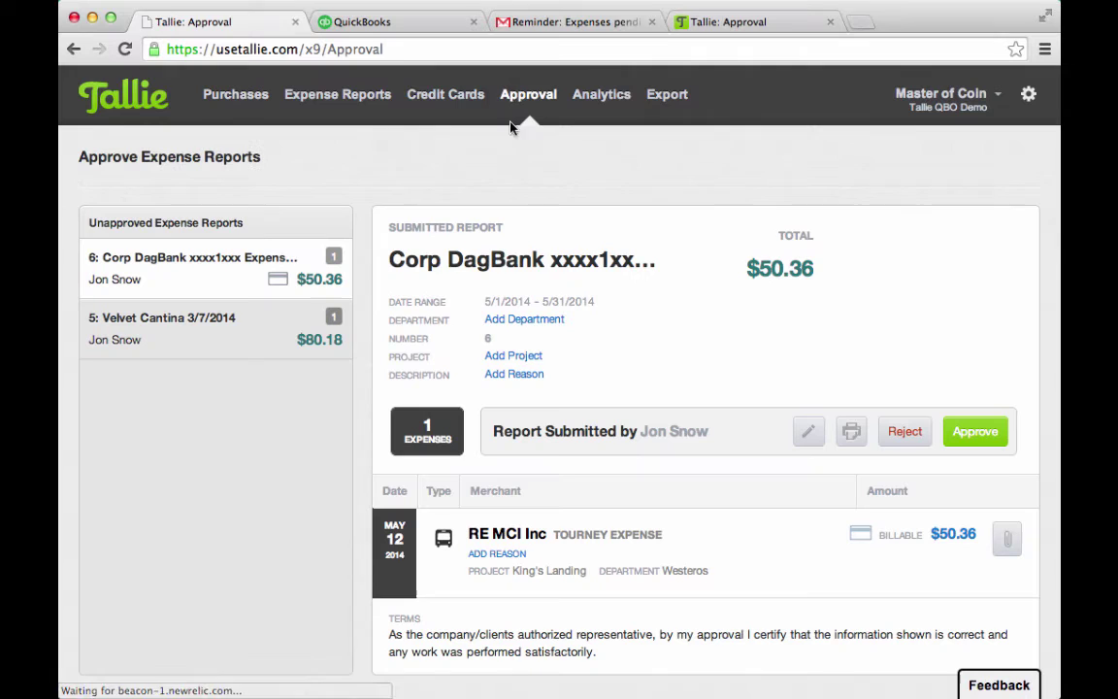
{"action": "left_click", "coordinate": [963, 438]}
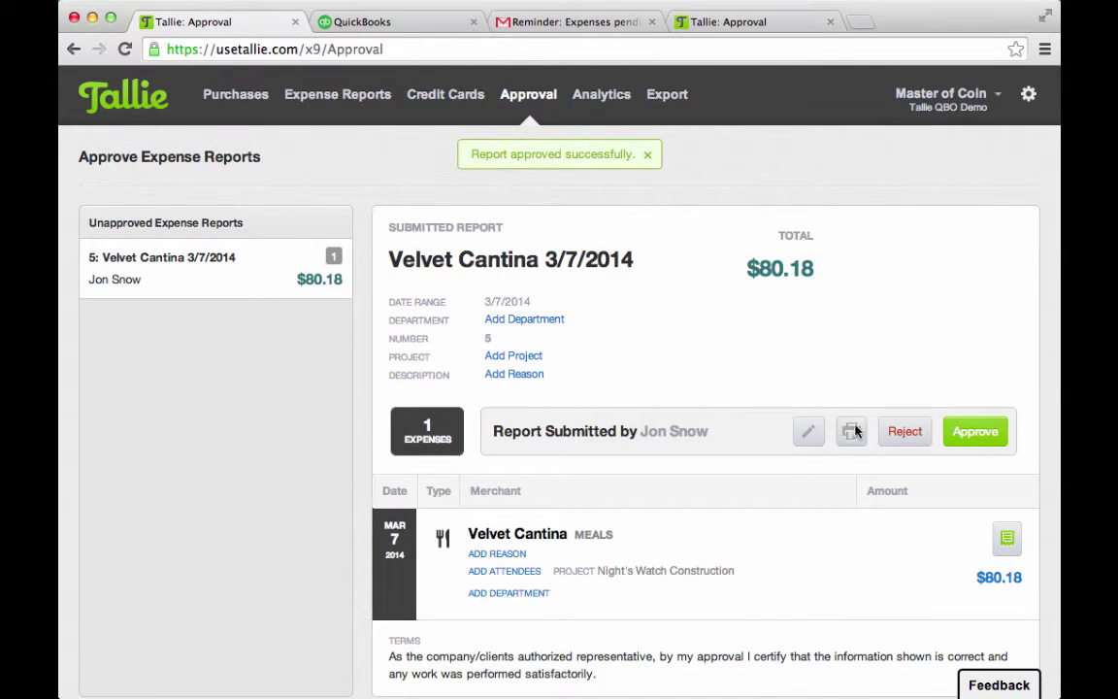
{"action": "left_click", "coordinate": [956, 445]}
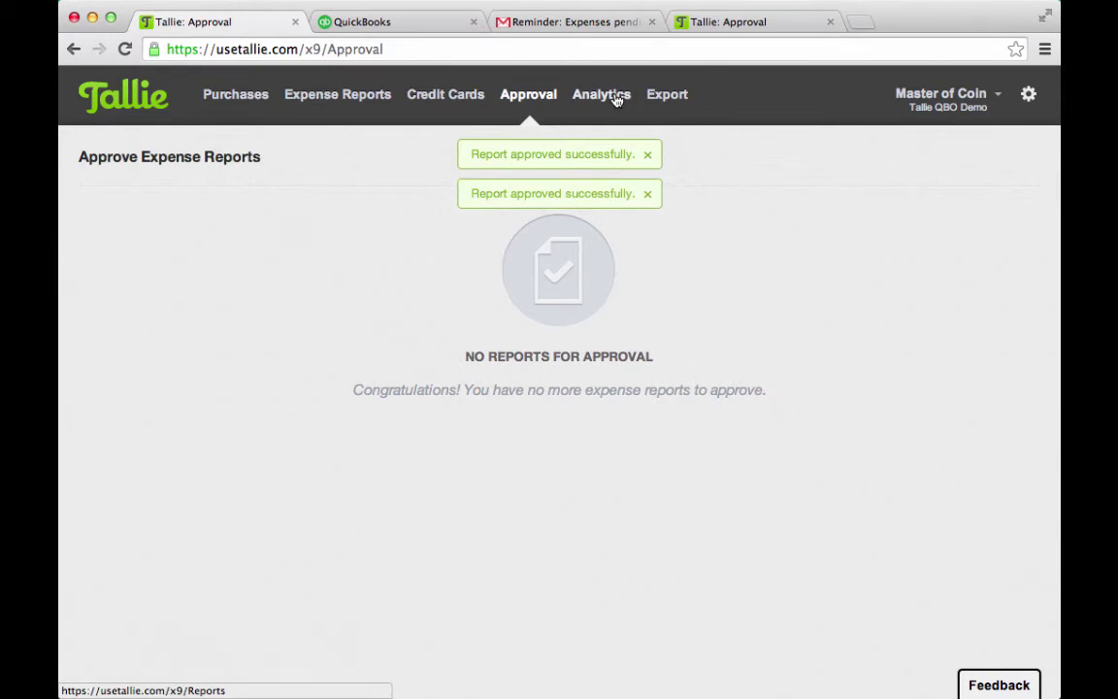
{"action": "left_click", "coordinate": [668, 99]}
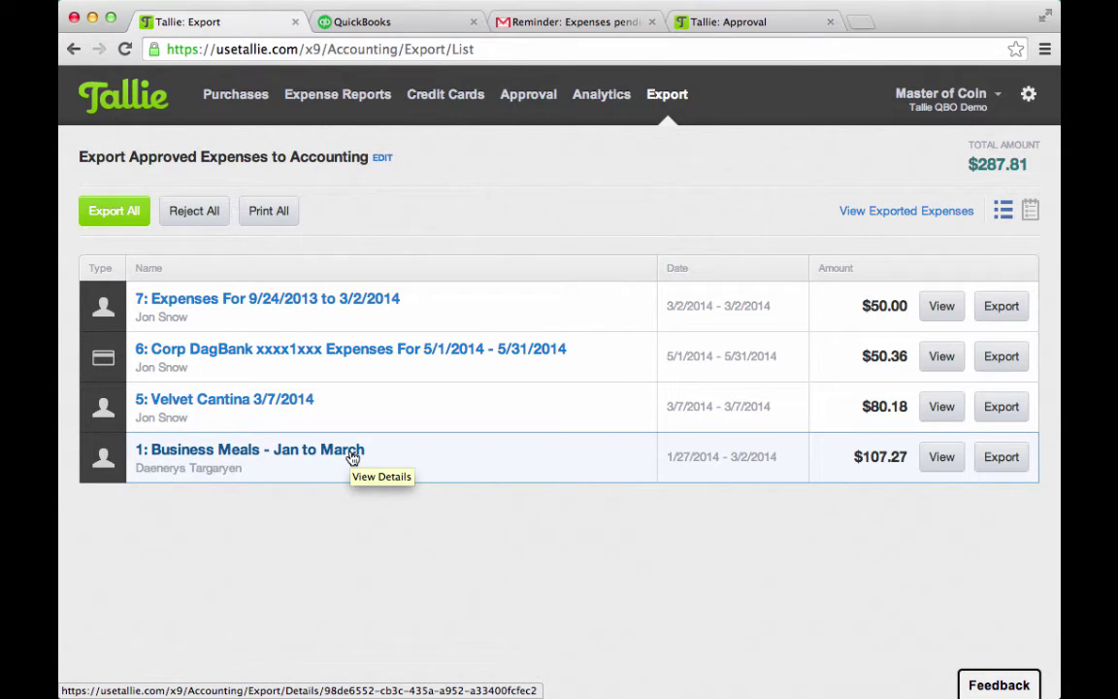
Review the Business Meals - Jan to March and Velvet Cantina 3/7/2014 report details
{"action": "left_click", "coordinate": [938, 462]}
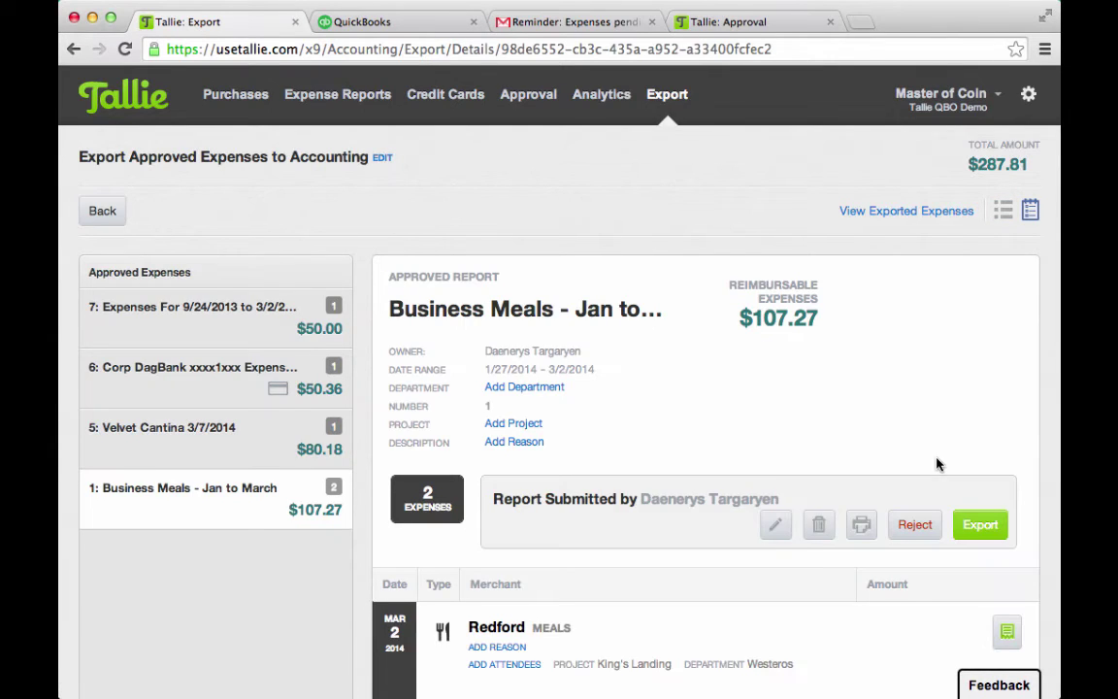
{"action": "scroll", "coordinate": [832, 504], "scroll_direction": "down", "scroll_amount": 5}
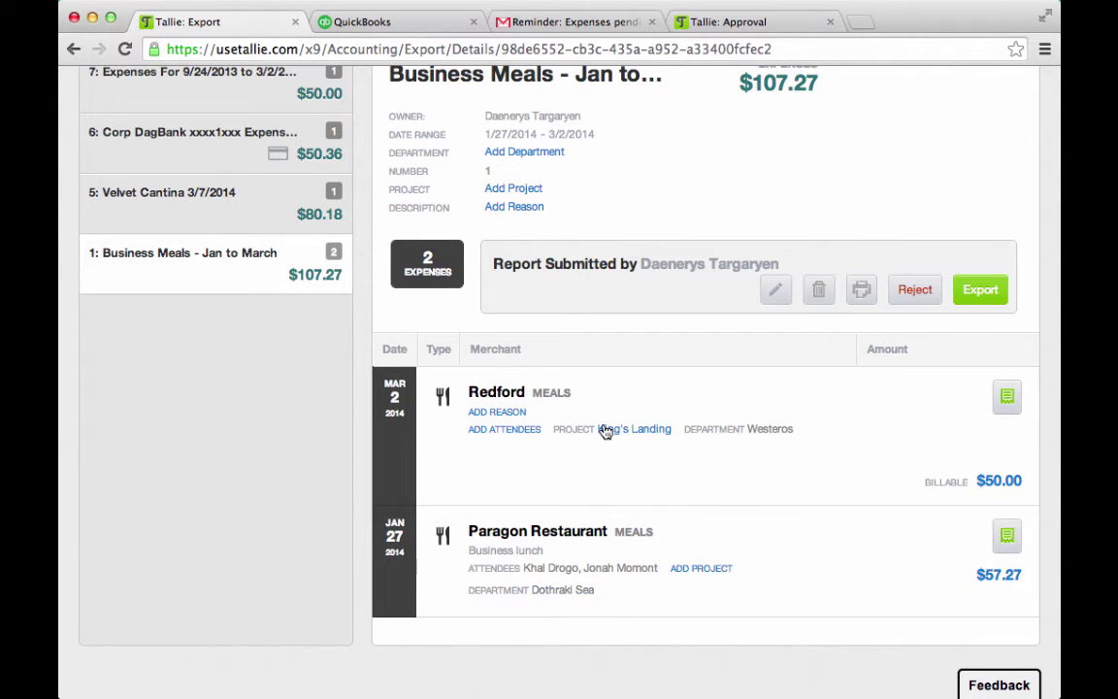
{"action": "scroll", "coordinate": [561, 474], "scroll_direction": "up", "scroll_amount": 5}
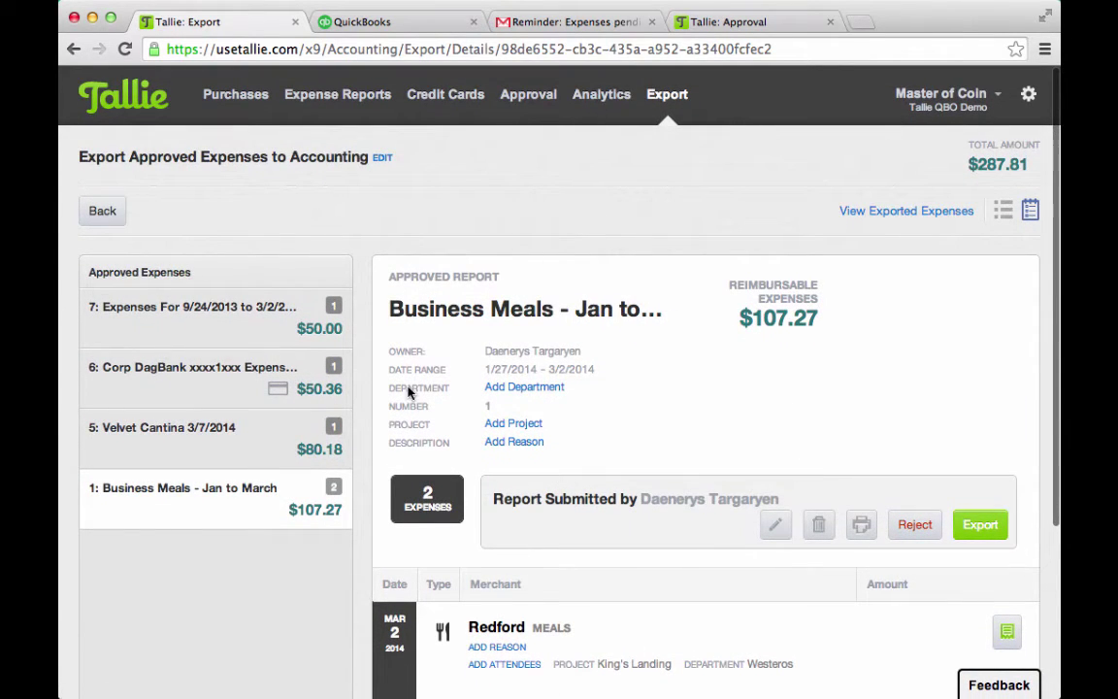
{"action": "left_click", "coordinate": [213, 439]}
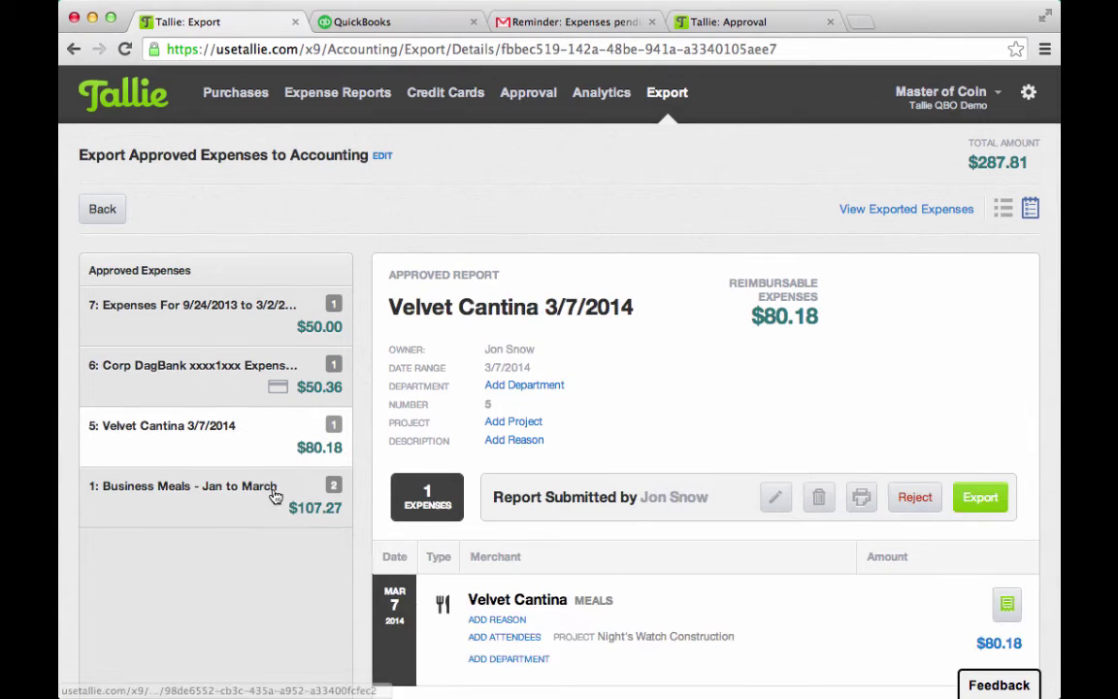
{"action": "scroll", "coordinate": [275, 493], "scroll_direction": "down", "scroll_amount": 1}
{"action": "scroll", "coordinate": [275, 495], "scroll_direction": "up", "scroll_amount": 1}
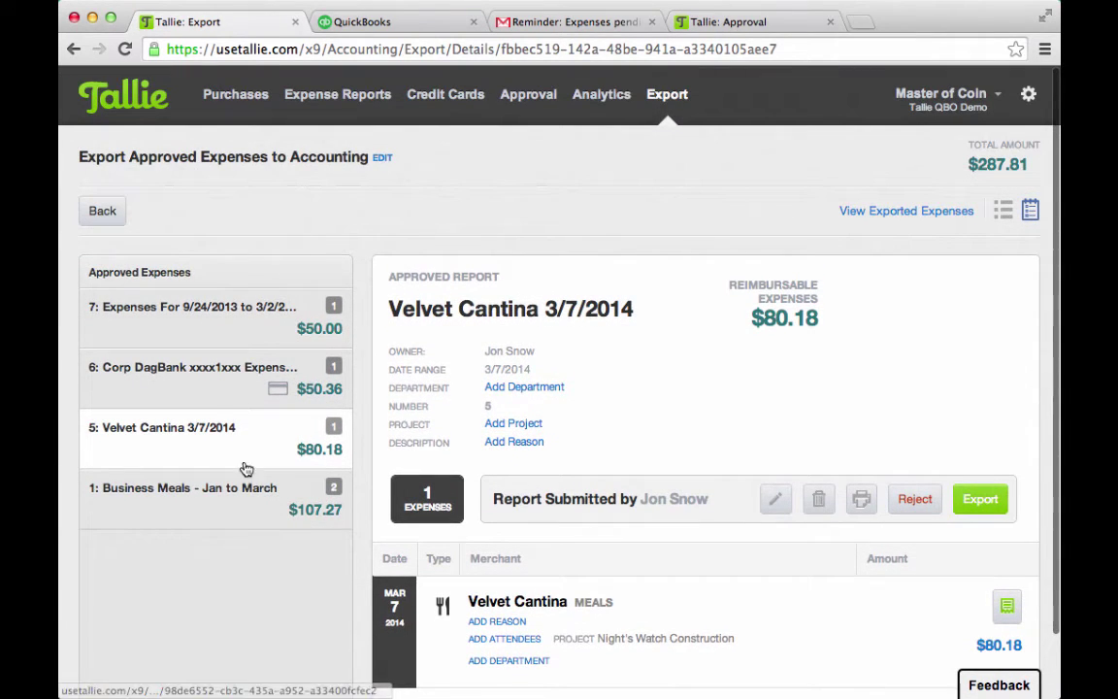
Check the Corp DagBank card report, then report 7 with its $50.00 Redford meal
{"action": "left_click", "coordinate": [230, 385]}
{"action": "scroll", "coordinate": [350, 486], "scroll_direction": "down", "scroll_amount": 1}
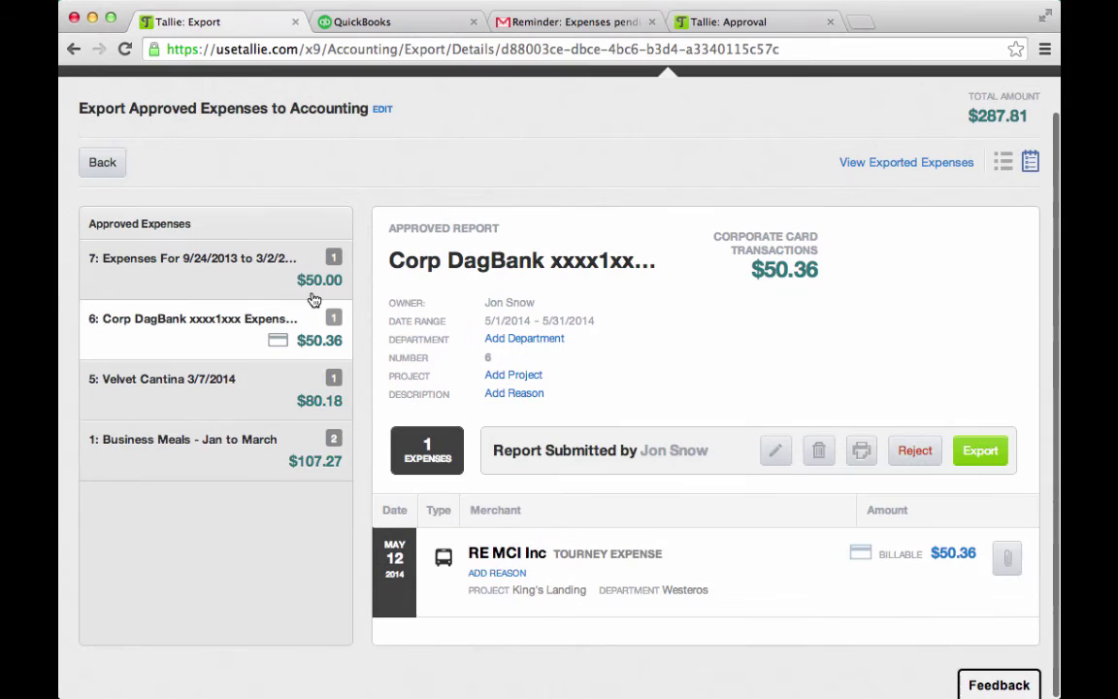
{"action": "left_click", "coordinate": [199, 264]}
{"action": "scroll", "coordinate": [486, 342], "scroll_direction": "up", "scroll_amount": 1}
{"action": "scroll", "coordinate": [486, 341], "scroll_direction": "down", "scroll_amount": 1}
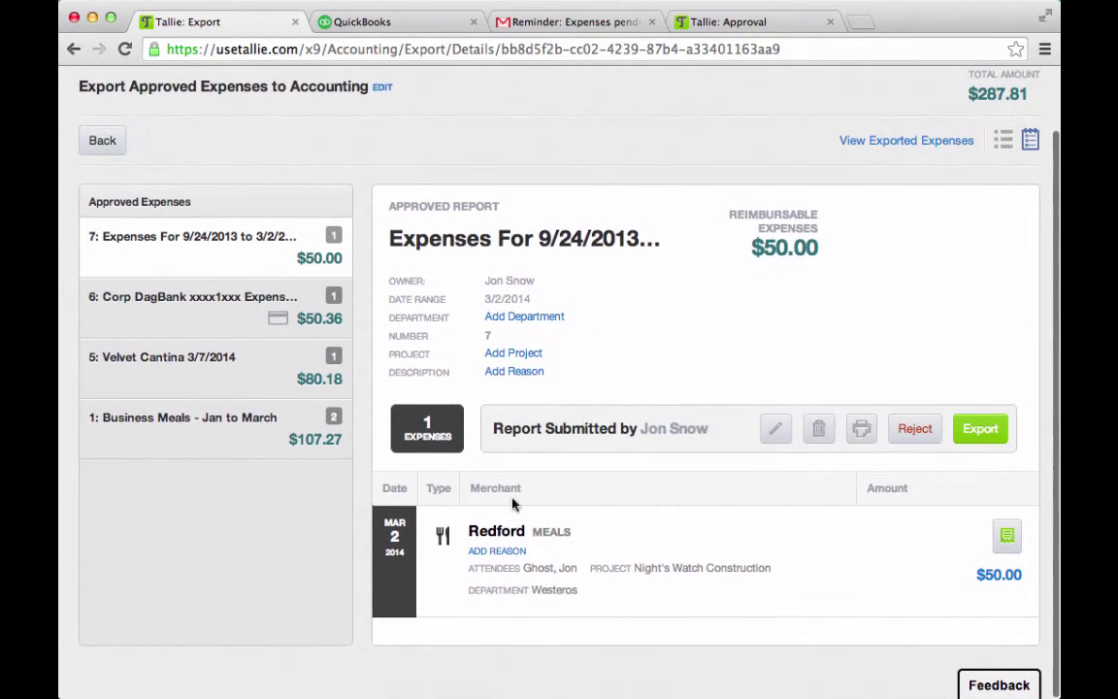
{"action": "left_click", "coordinate": [1005, 539]}
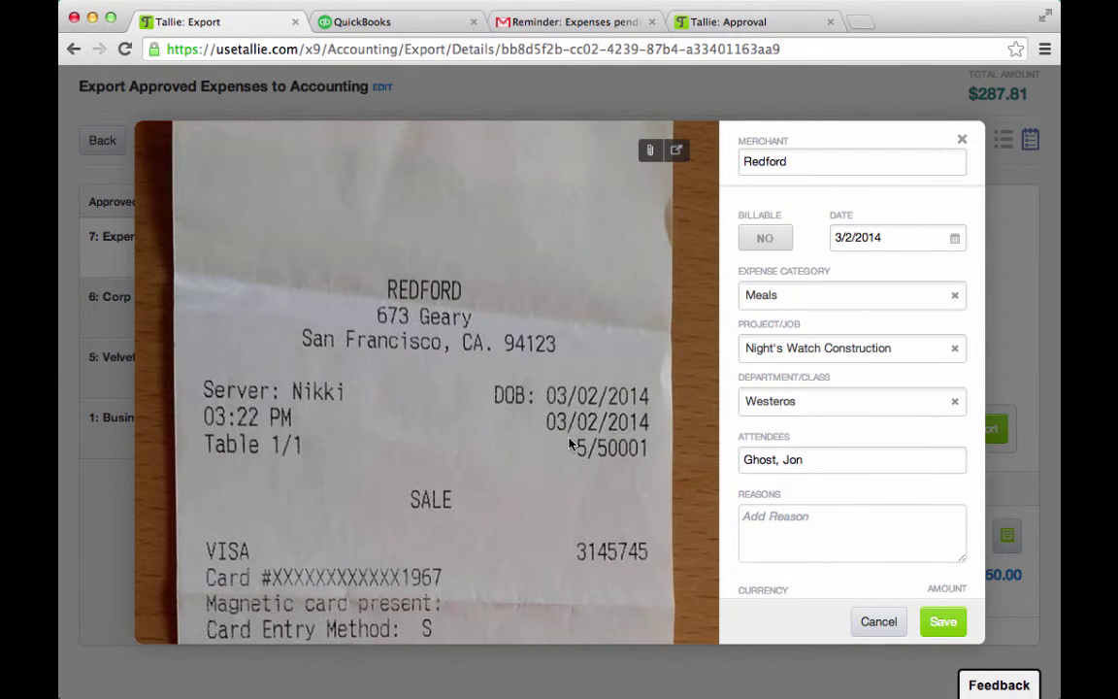
{"action": "scroll", "coordinate": [570, 443], "scroll_direction": "down", "scroll_amount": 5}
{"action": "scroll", "coordinate": [570, 444], "scroll_direction": "down", "scroll_amount": 2}
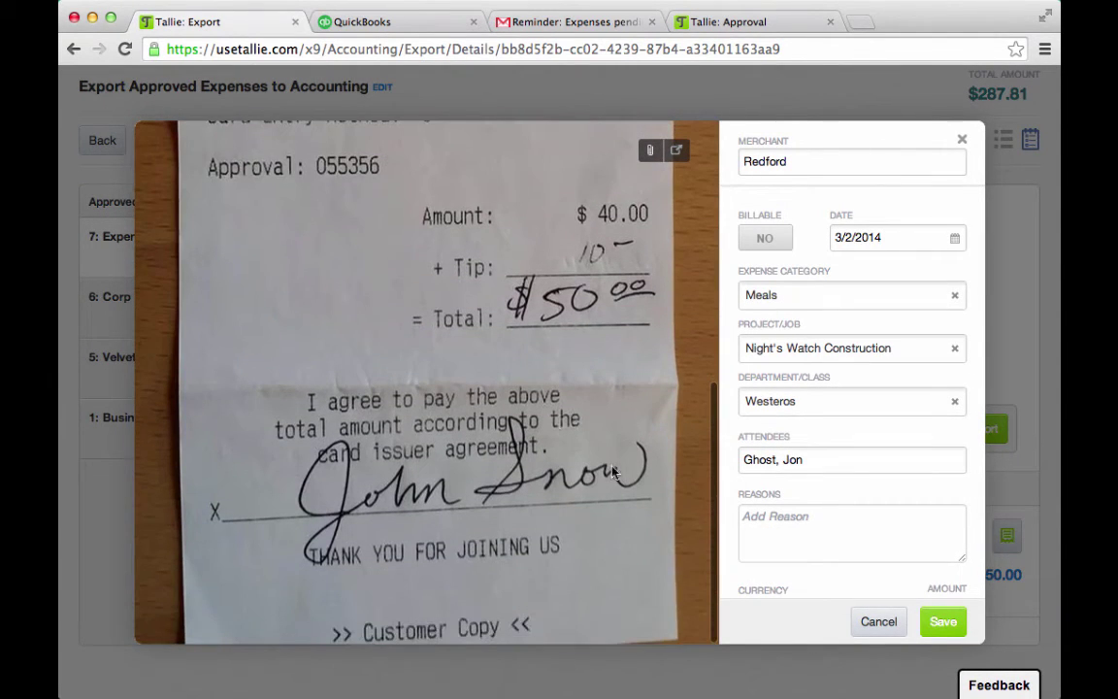
{"action": "scroll", "coordinate": [525, 406], "scroll_direction": "up", "scroll_amount": 4}
{"action": "left_click", "coordinate": [950, 622]}
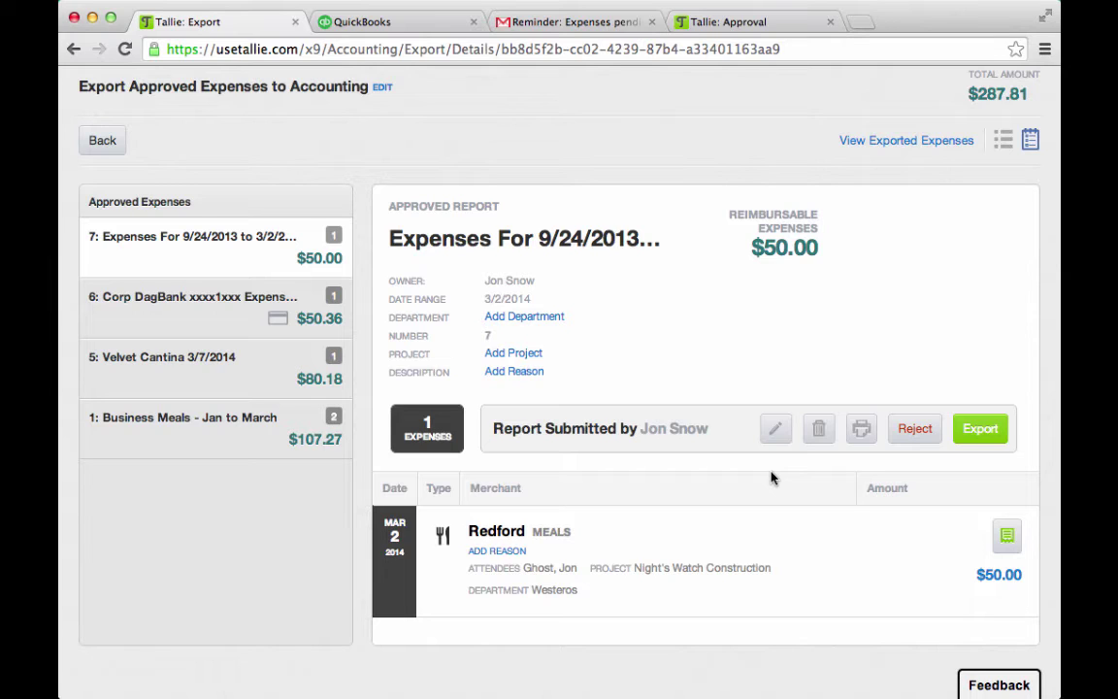
Export all four approved reports to QuickBooks with Export All
{"action": "scroll", "coordinate": [774, 476], "scroll_direction": "up", "scroll_amount": 2}
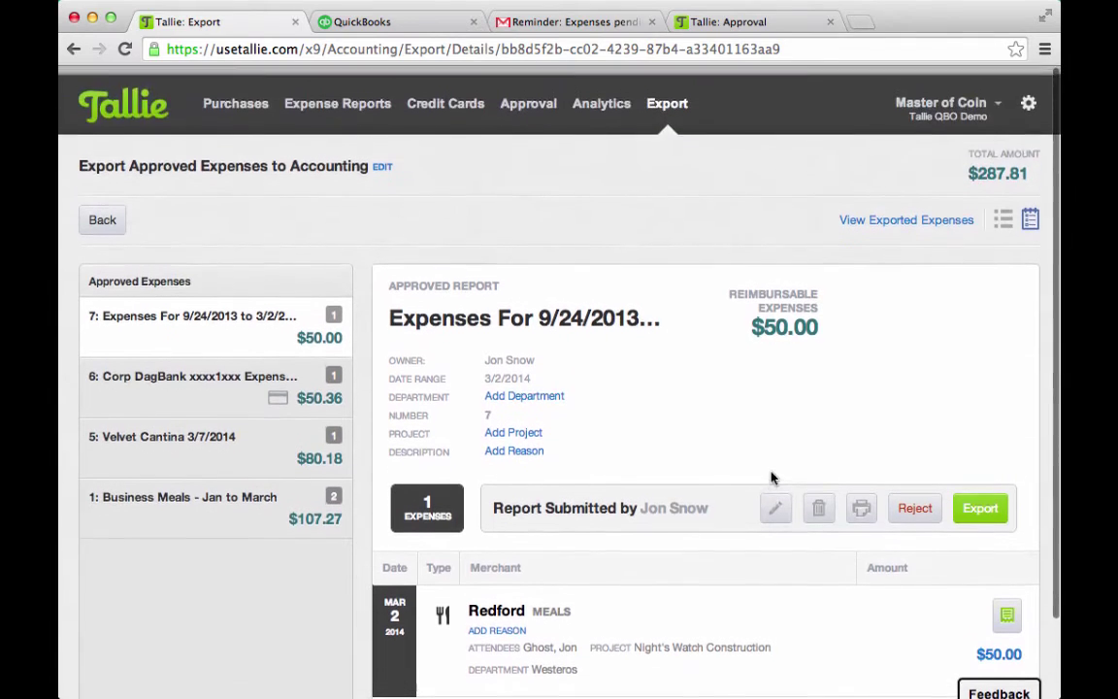
{"action": "left_click", "coordinate": [667, 97]}
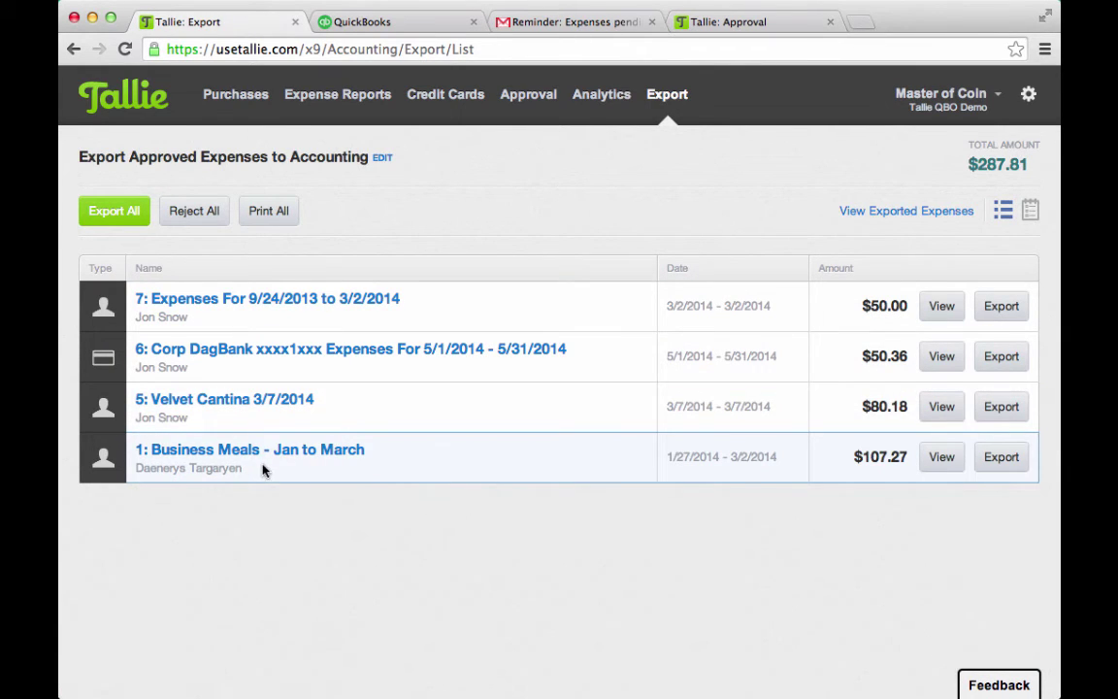
{"action": "left_click", "coordinate": [124, 215]}
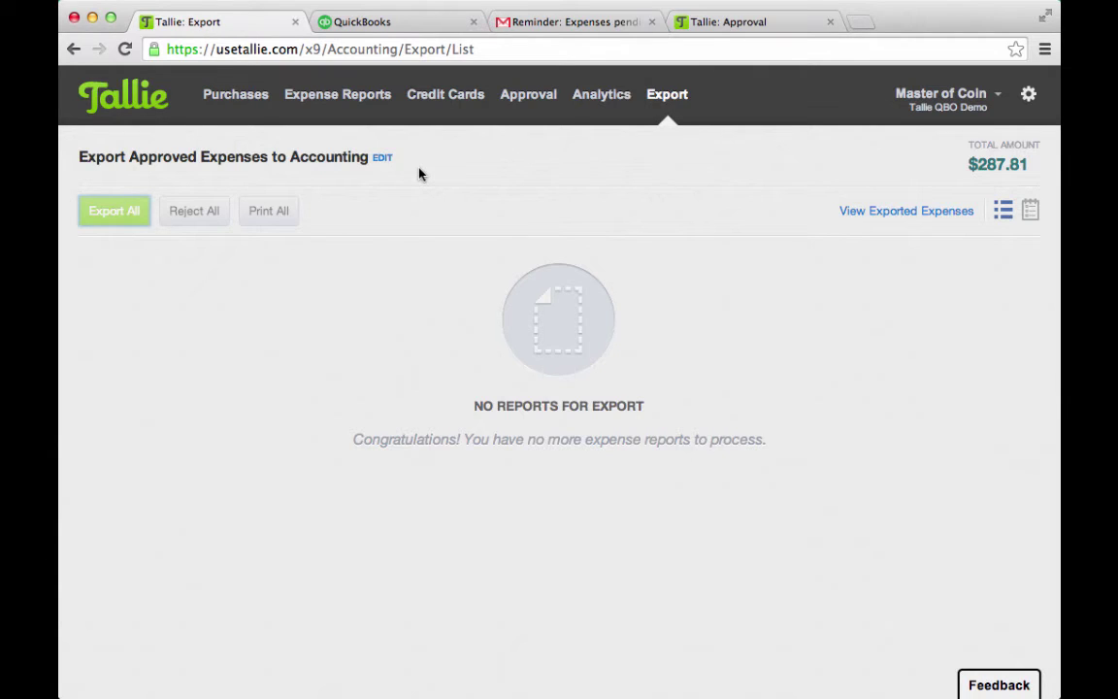
{"action": "left_click", "coordinate": [422, 27]}
Sign in to QuickBooks Online with the user ID and password, retrying the password after an error
{"action": "left_click", "coordinate": [518, 393]}
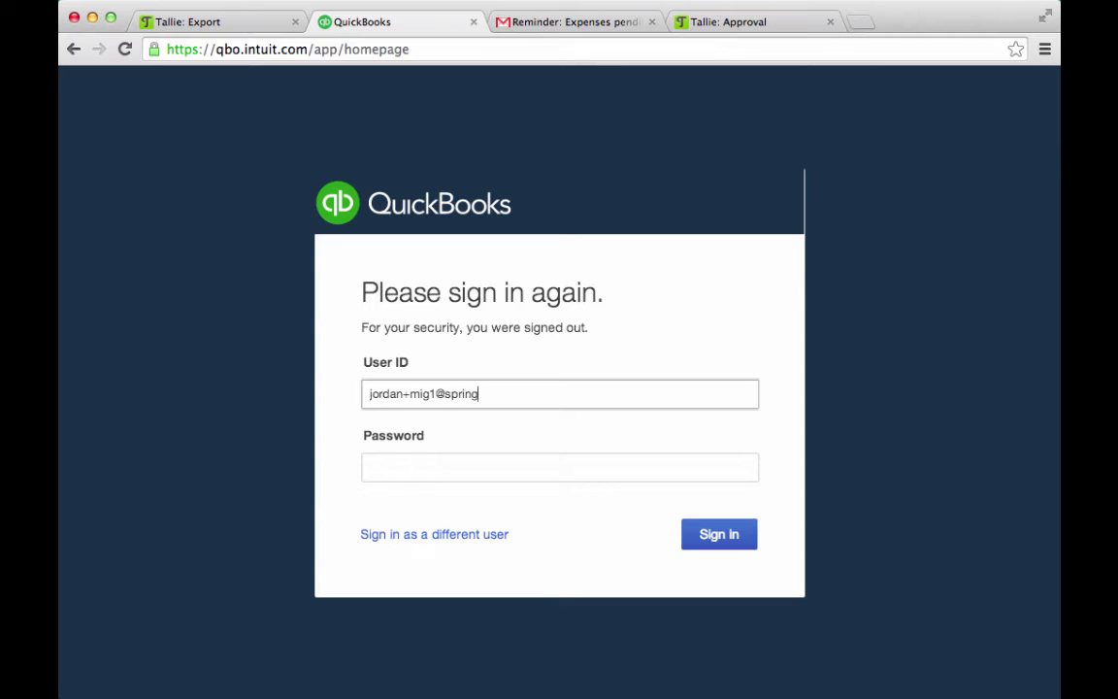
{"action": "type", "text": ".com"}
{"action": "key", "text": "Tab"}
{"action": "type", "text": "***"}
{"action": "key", "text": "Return"}
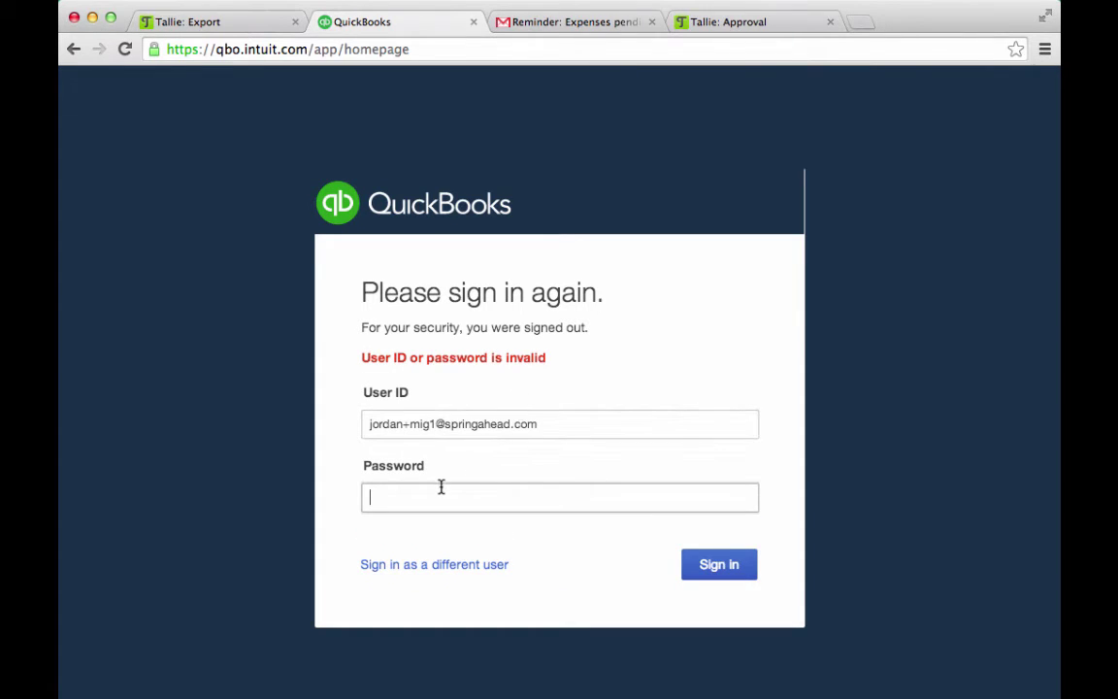
{"action": "type", "text": "**********"}
{"action": "key", "text": "Return"}
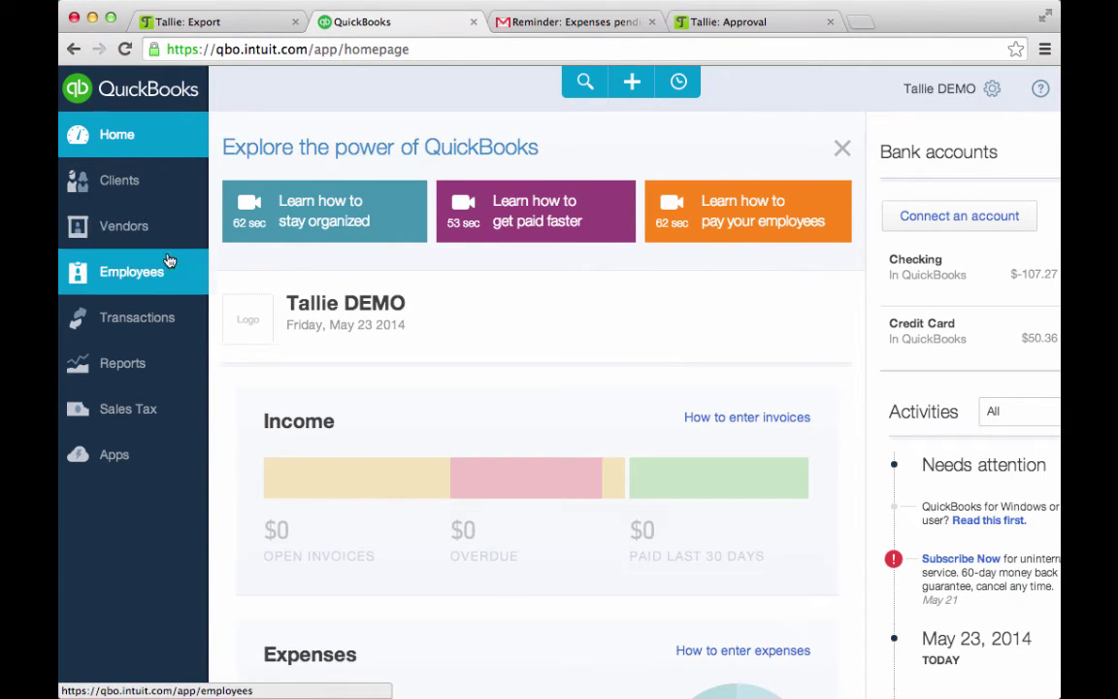
{"action": "left_click", "coordinate": [146, 229]}
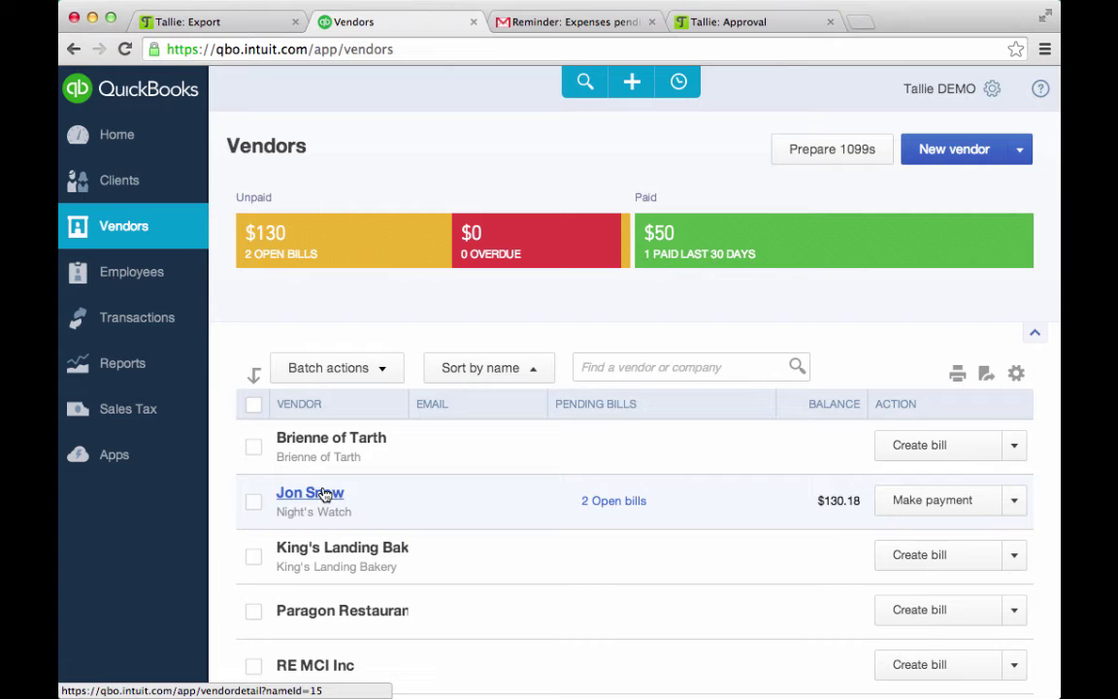
{"action": "left_click", "coordinate": [607, 505]}
{"action": "scroll", "coordinate": [570, 597], "scroll_direction": "down", "scroll_amount": 1}
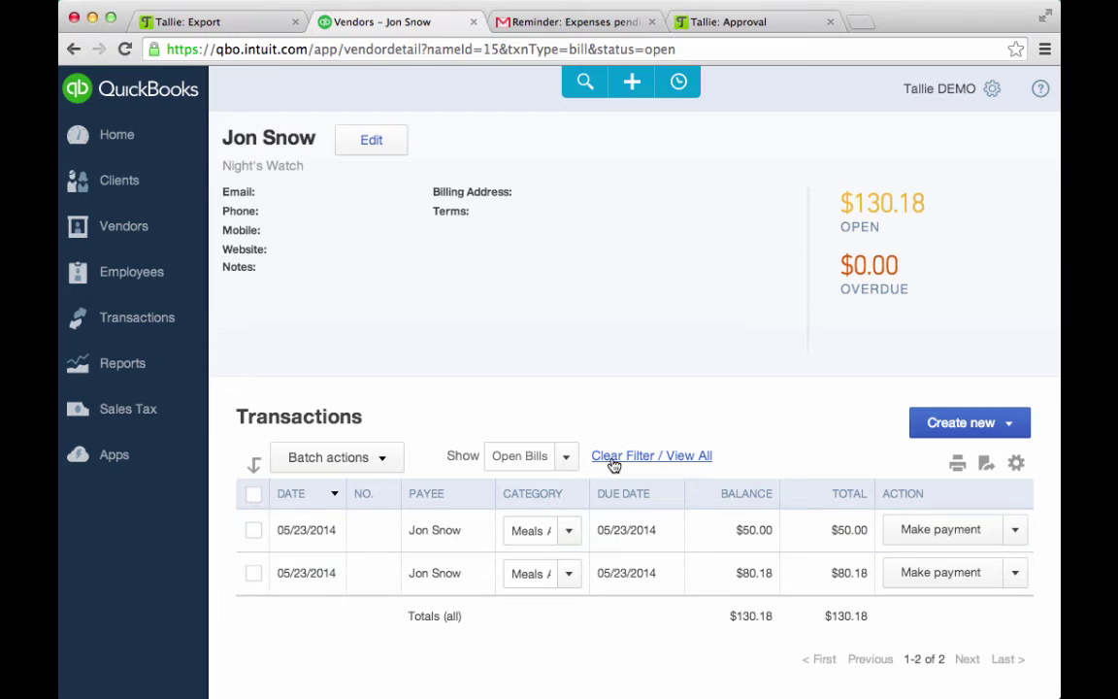
{"action": "left_click", "coordinate": [374, 528]}
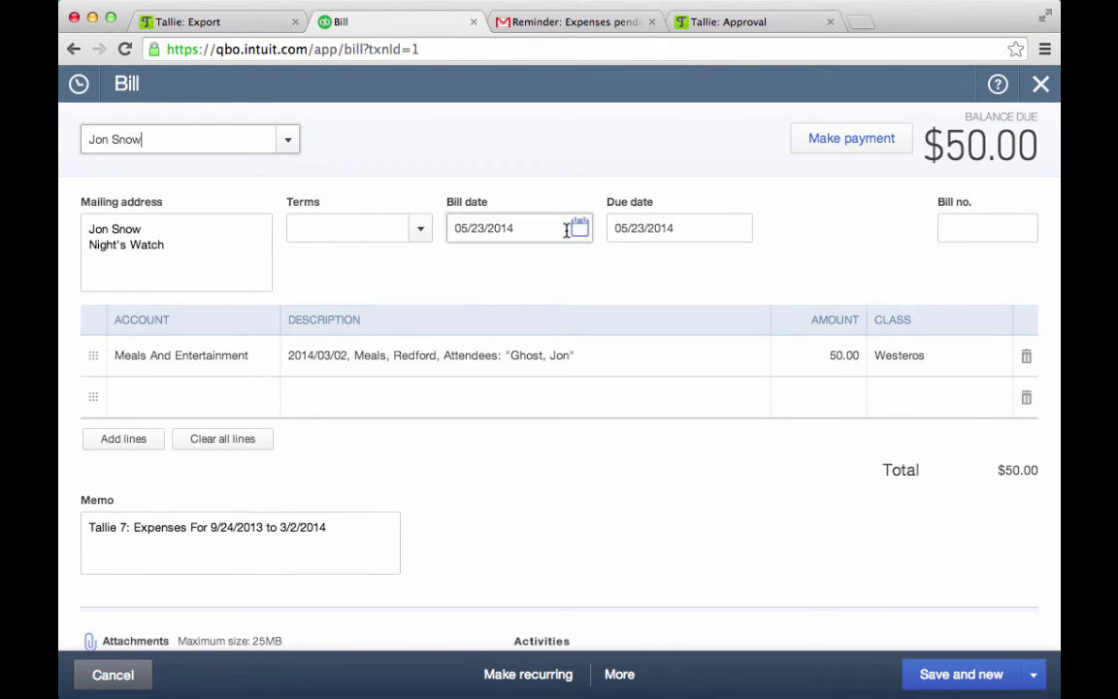
Scroll down the $50.00 bill to its attached receipt 'Tallie 7: Redford - $50.00.jpg'
{"action": "scroll", "coordinate": [556, 351], "scroll_direction": "down", "scroll_amount": 1}
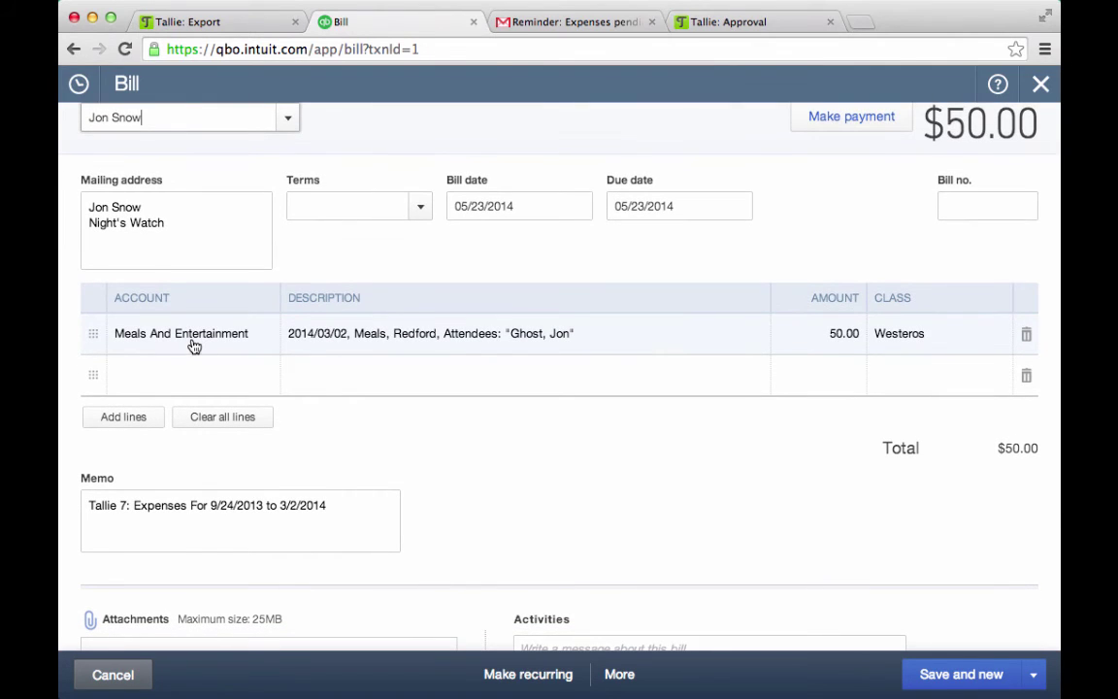
{"action": "scroll", "coordinate": [347, 332], "scroll_direction": "down", "scroll_amount": 2}
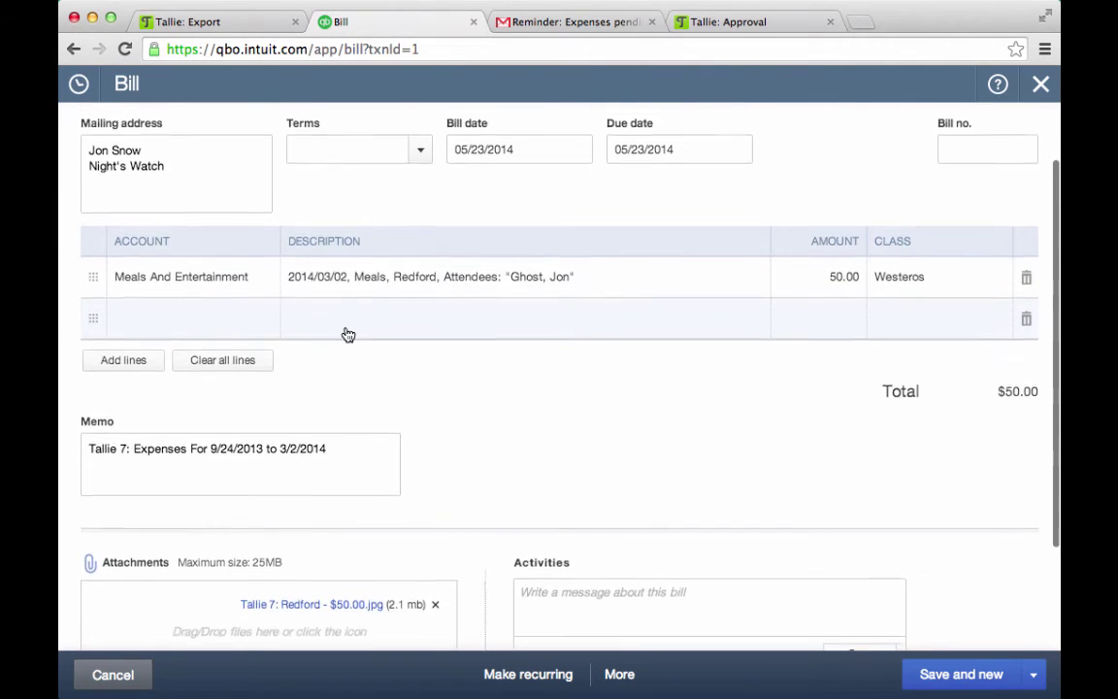
{"action": "scroll", "coordinate": [486, 334], "scroll_direction": "down", "scroll_amount": 3}
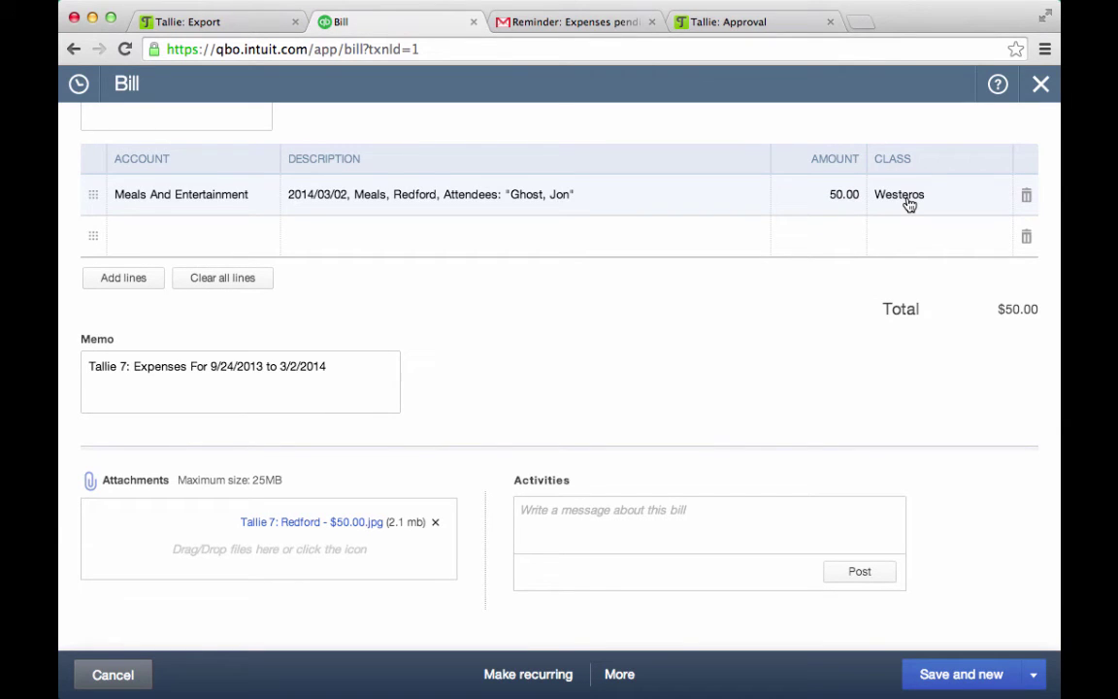
{"action": "scroll", "coordinate": [909, 204], "scroll_direction": "down", "scroll_amount": 1}
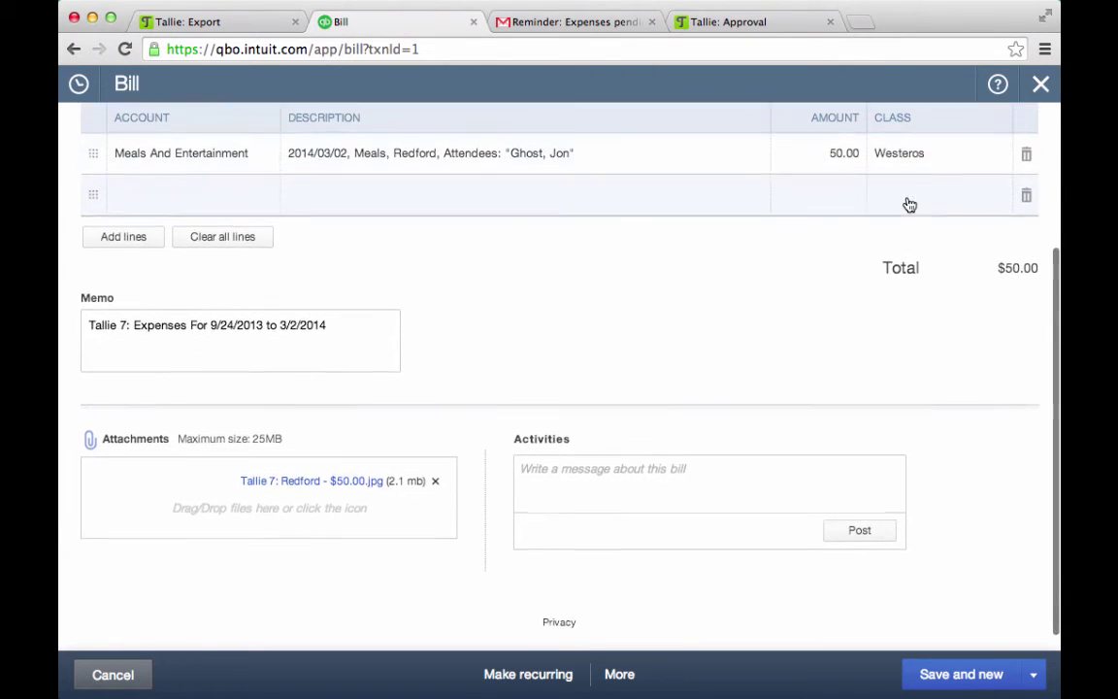
View the Redford receipt image and check the 'Tallie 7' report number in the bill memo
{"action": "left_click", "coordinate": [321, 482]}
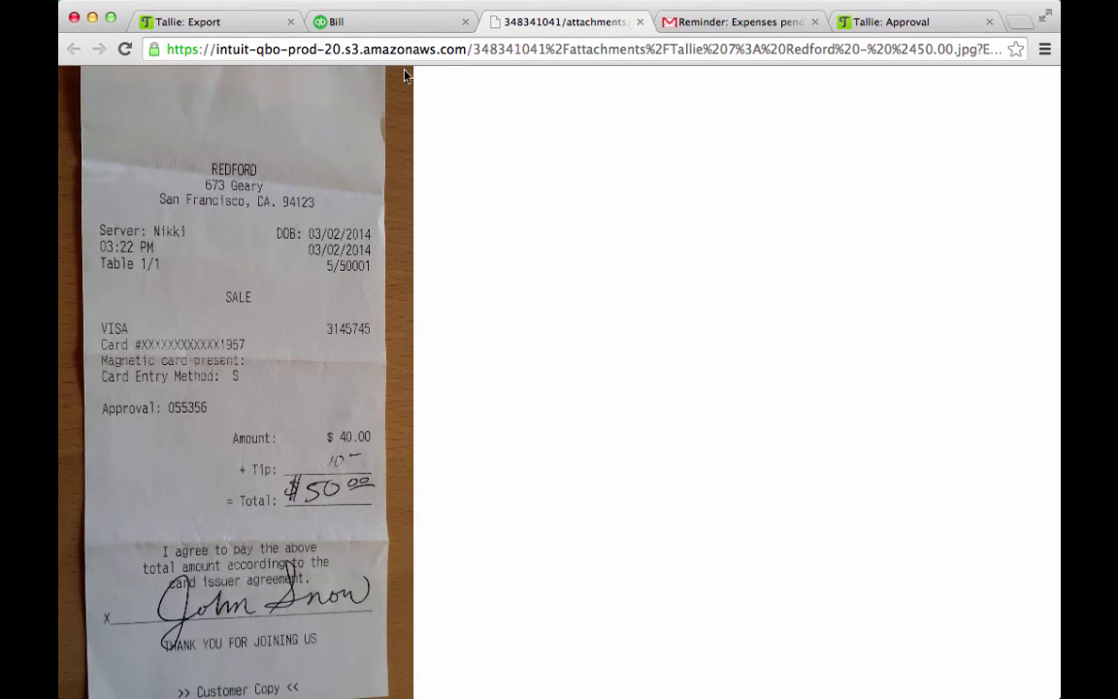
{"action": "left_click", "coordinate": [394, 22]}
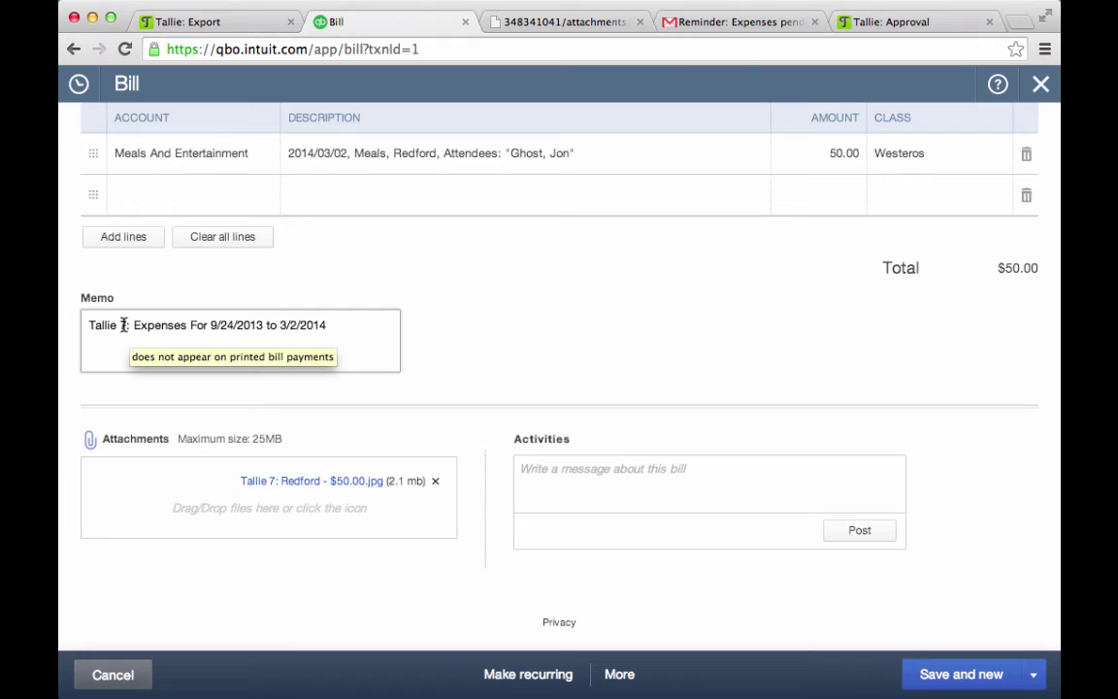
{"action": "left_click_drag", "start_coordinate": [124, 325], "coordinate": [85, 325]}
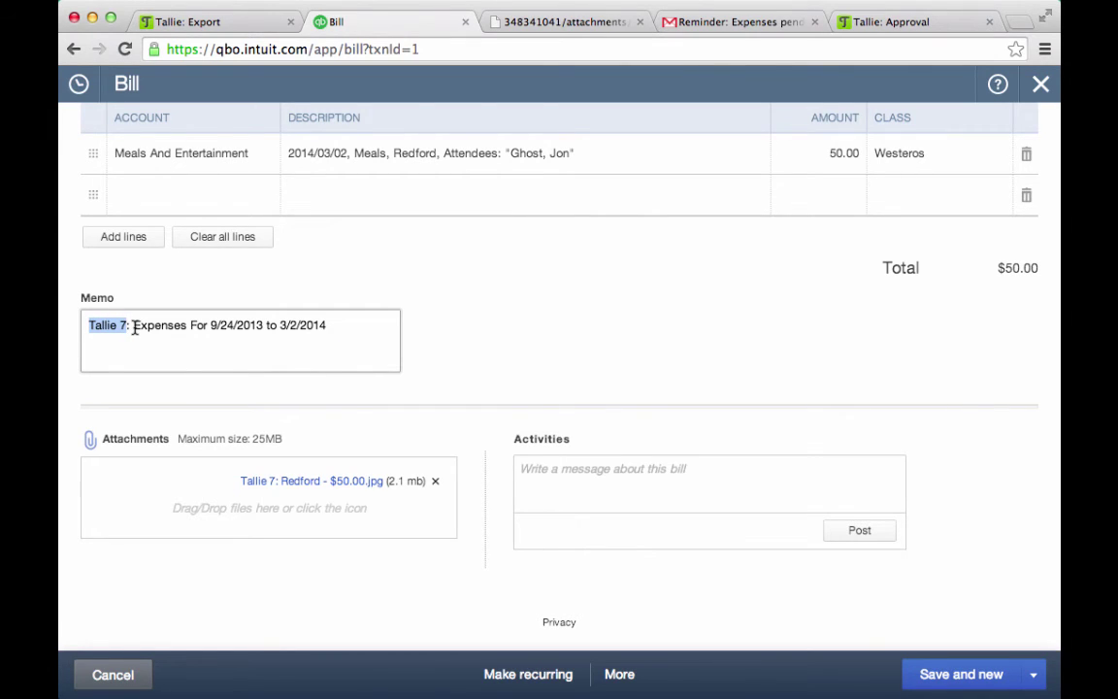
{"action": "left_click", "coordinate": [211, 491]}
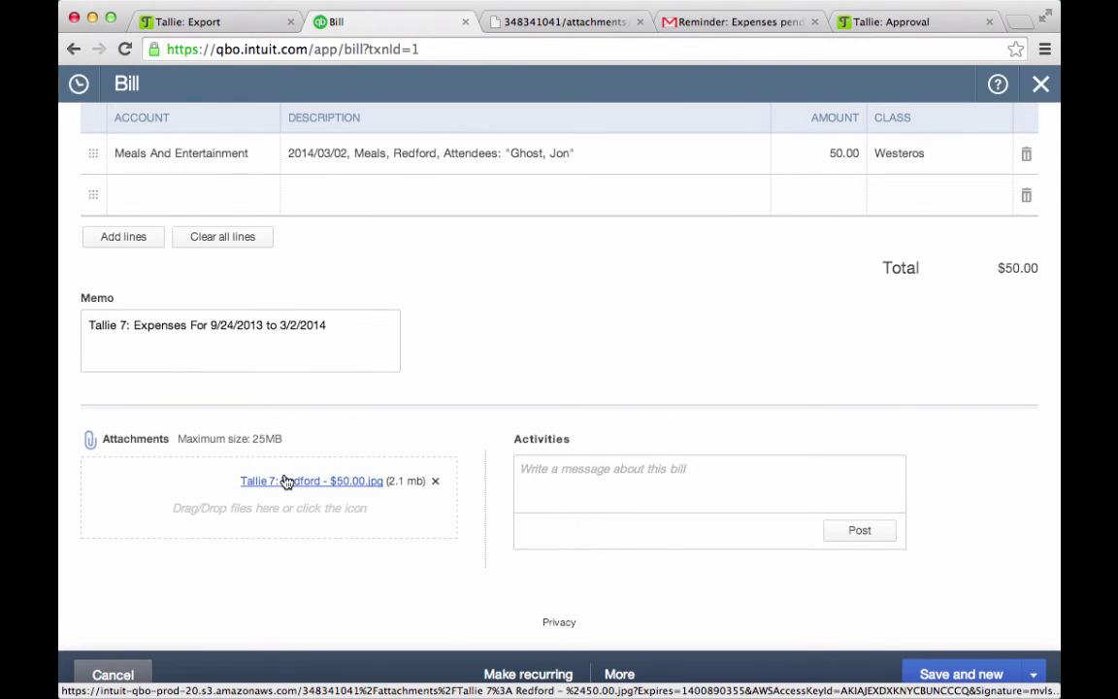
Leave the bill and go back to the Vendors list
{"action": "scroll", "coordinate": [288, 474], "scroll_direction": "up", "scroll_amount": 3}
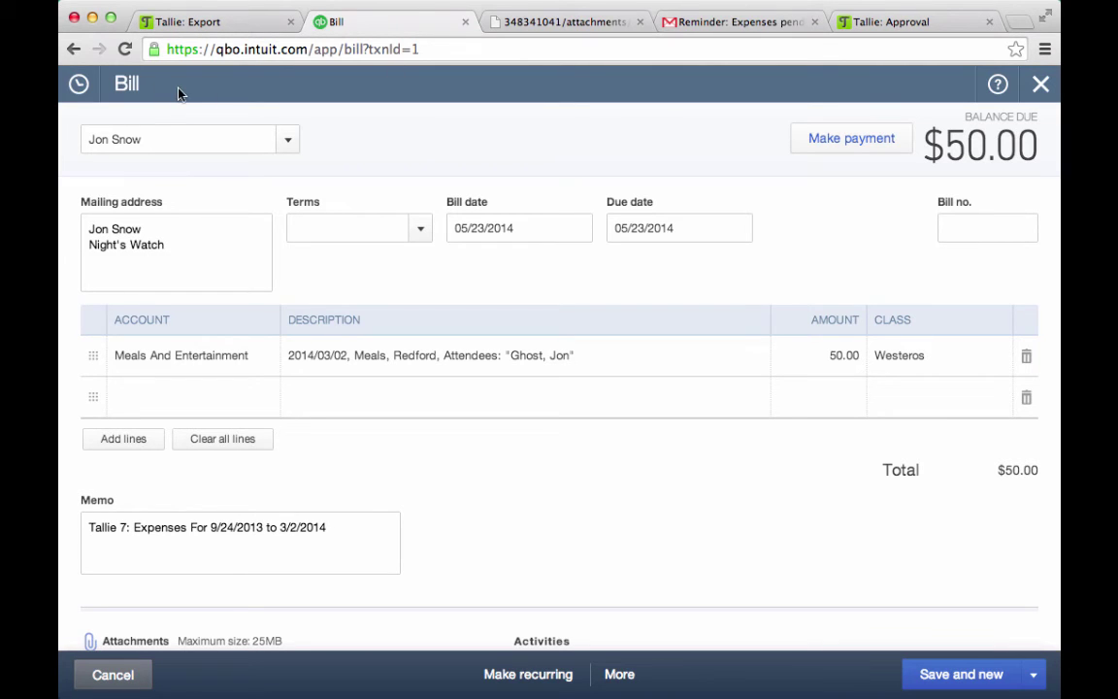
{"action": "left_click", "coordinate": [73, 49]}
{"action": "left_click", "coordinate": [72, 50]}
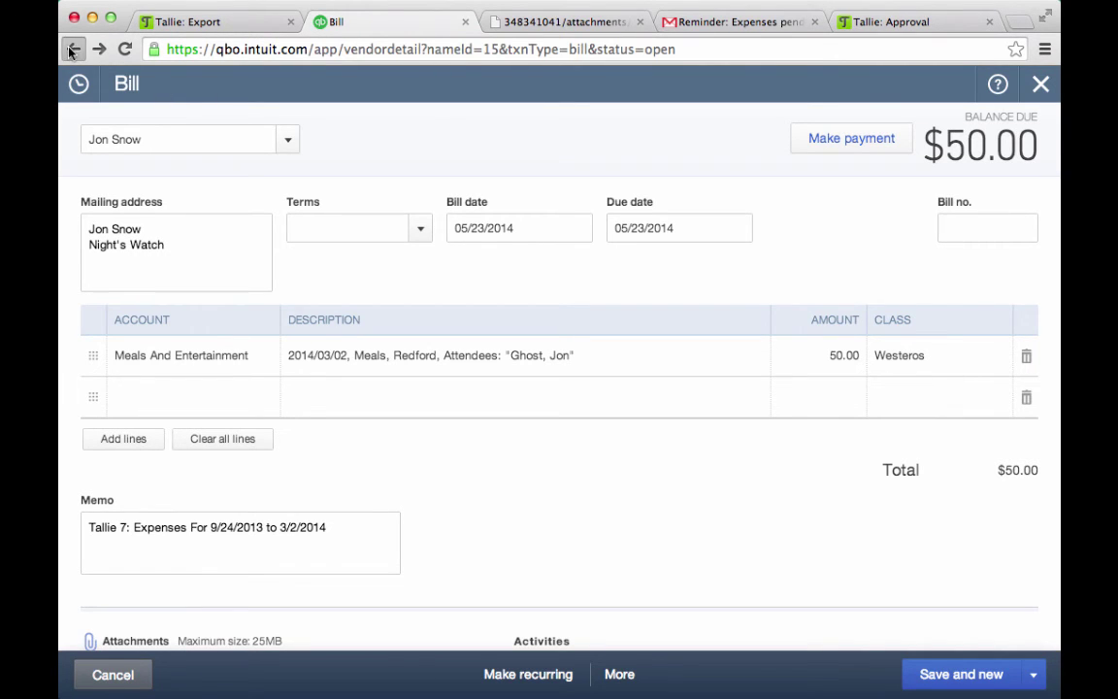
Check an employee's contact details on the Employees list, then return to the Home dashboard
{"action": "left_click", "coordinate": [146, 276]}
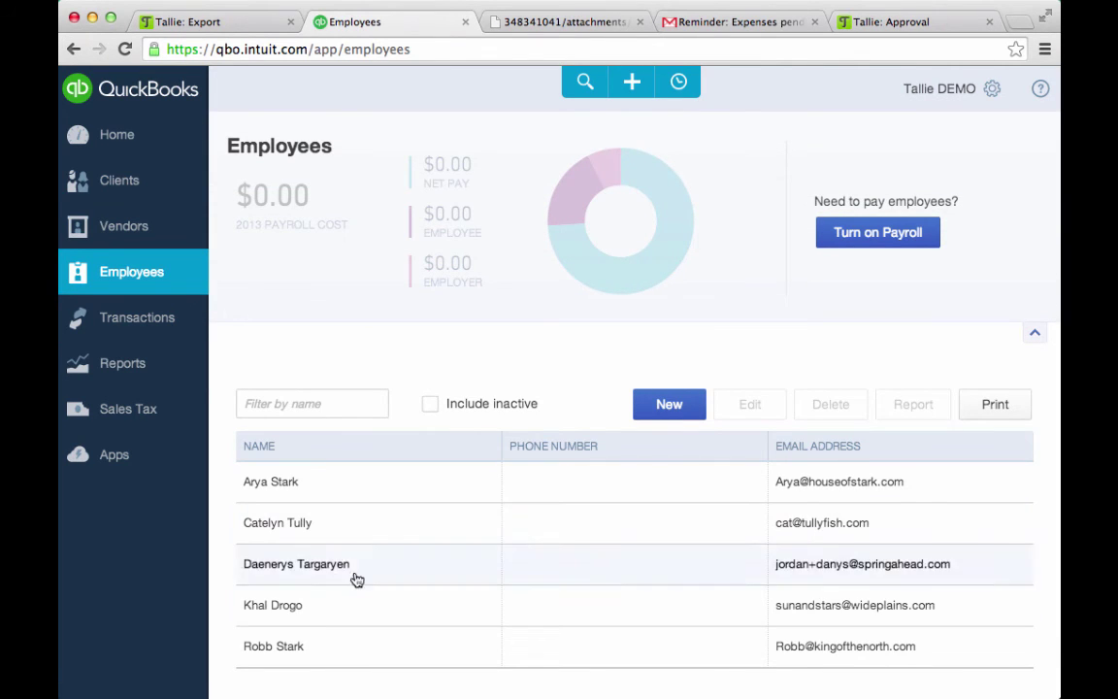
{"action": "scroll", "coordinate": [359, 592], "scroll_direction": "down", "scroll_amount": 2}
{"action": "left_click", "coordinate": [332, 507]}
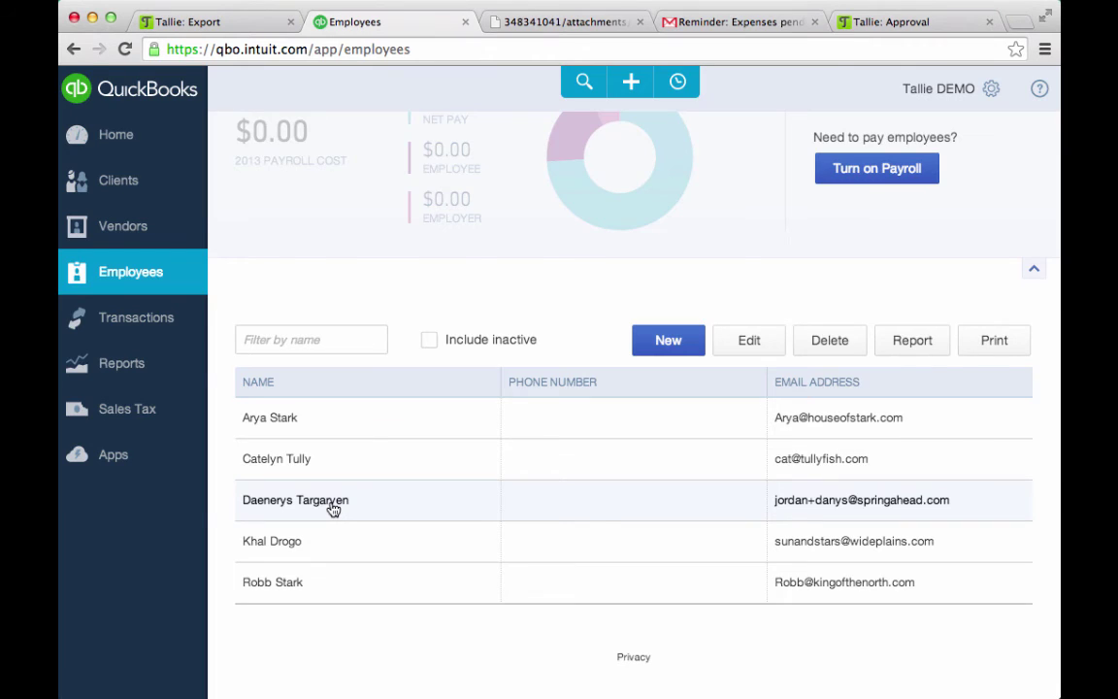
{"action": "double_click", "coordinate": [332, 506]}
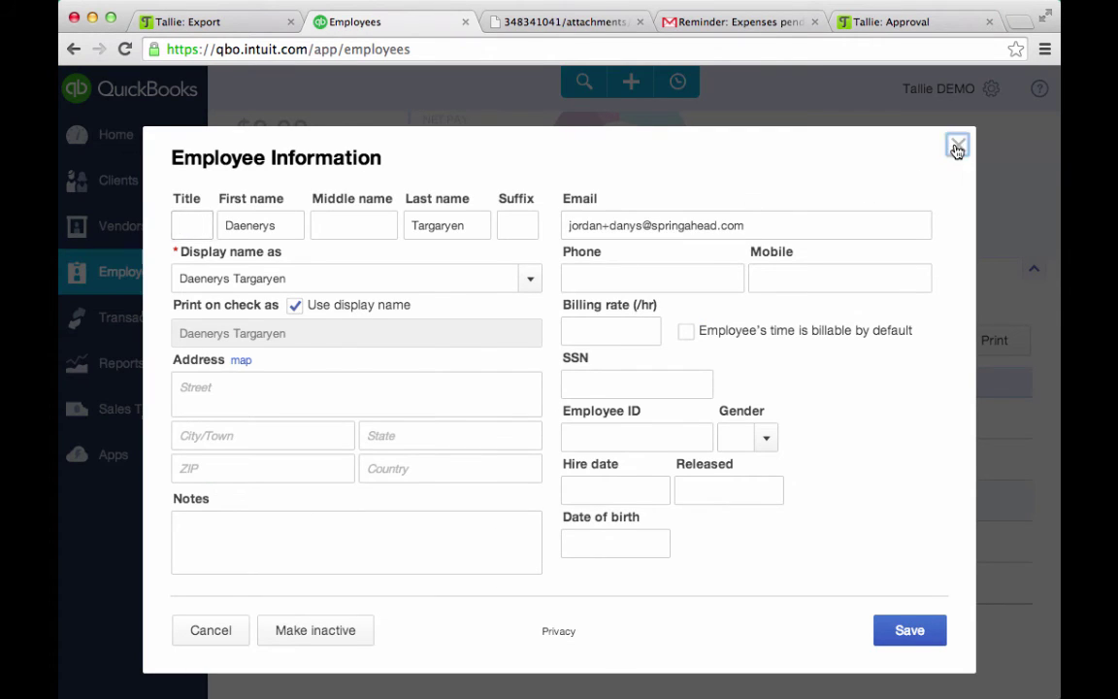
{"action": "left_click", "coordinate": [957, 147]}
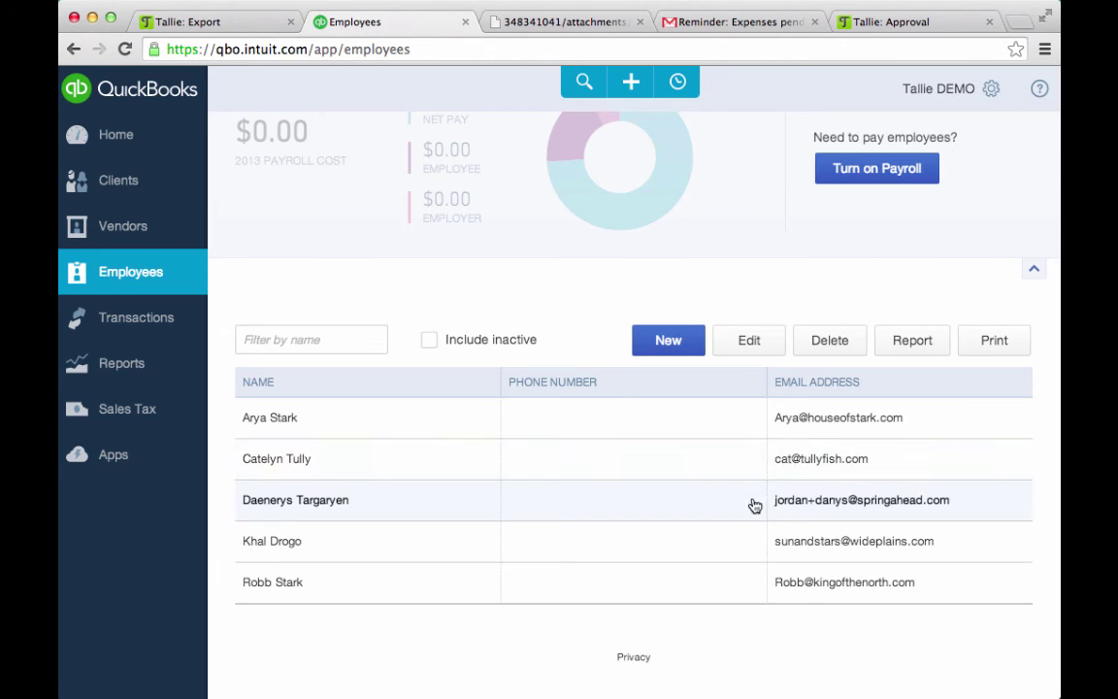
{"action": "left_click", "coordinate": [152, 143]}
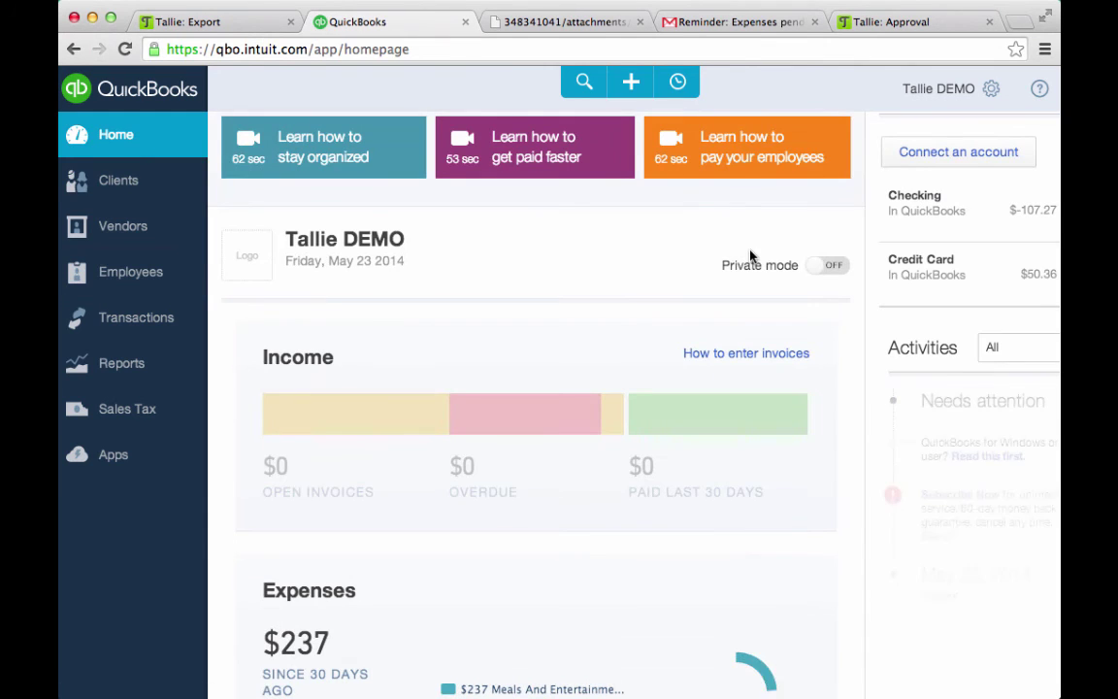
Open the $107.27 'Tallie 1: Business Meals' check from the Checking register in the full check form
{"action": "left_click", "coordinate": [922, 222]}
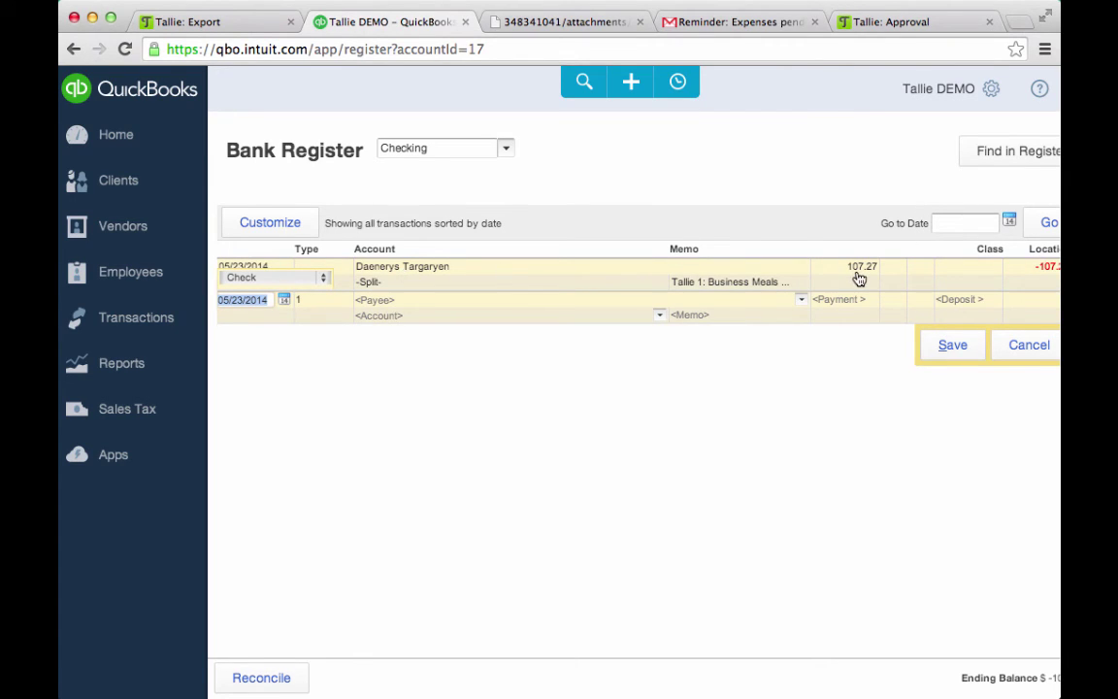
{"action": "left_click", "coordinate": [704, 278]}
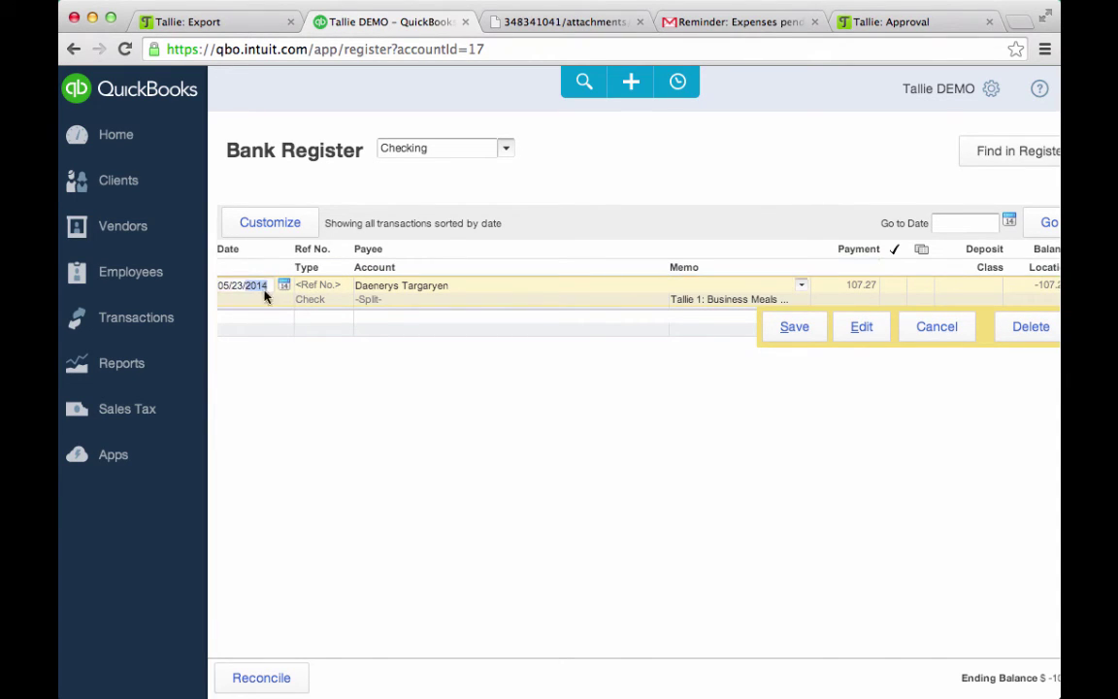
{"action": "left_click", "coordinate": [386, 288]}
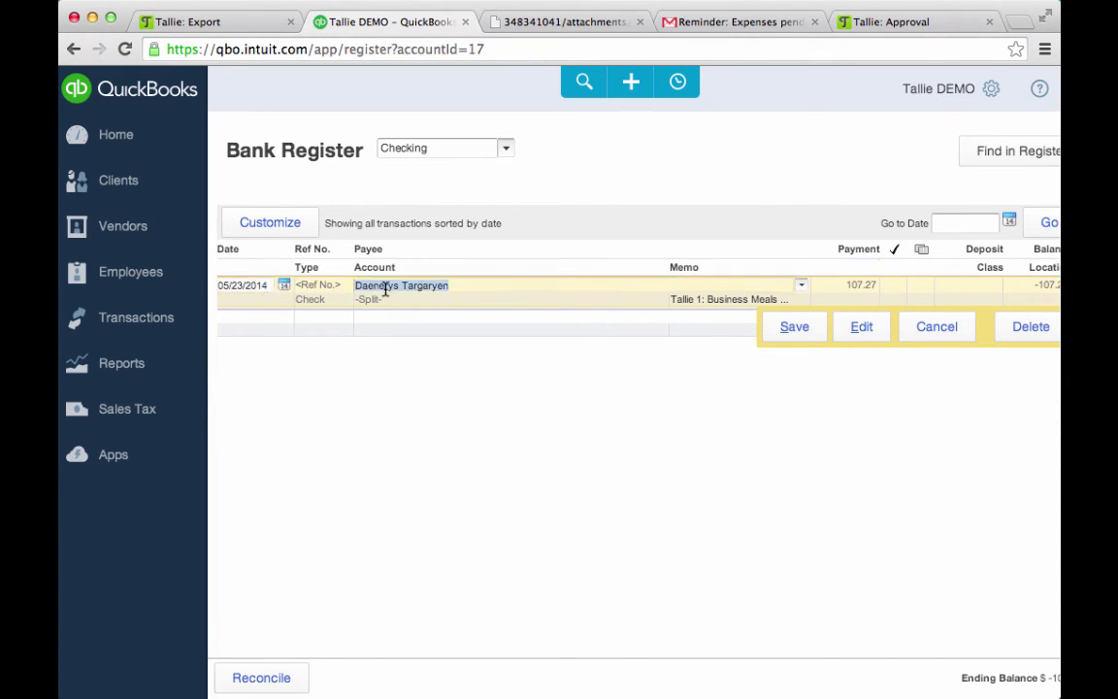
{"action": "left_click", "coordinate": [855, 327]}
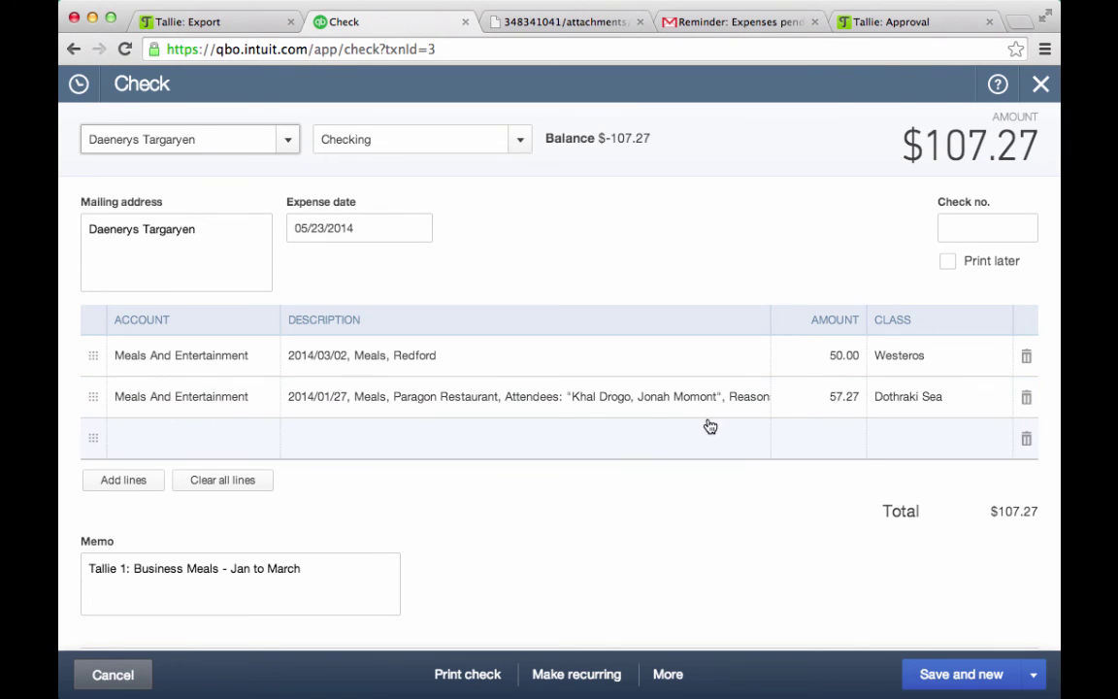
Review the $107.27 check's $50.00 and $57.27 meal lines and two receipts, then cancel it
{"action": "scroll", "coordinate": [925, 413], "scroll_direction": "down", "scroll_amount": 5}
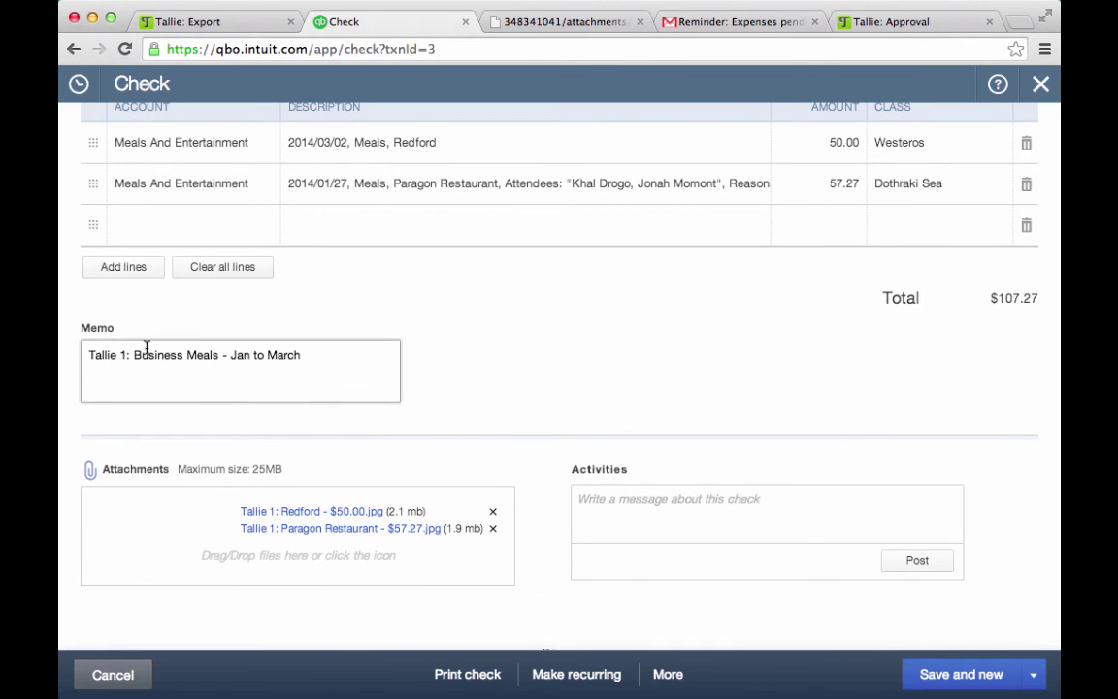
{"action": "scroll", "coordinate": [271, 354], "scroll_direction": "up", "scroll_amount": 5}
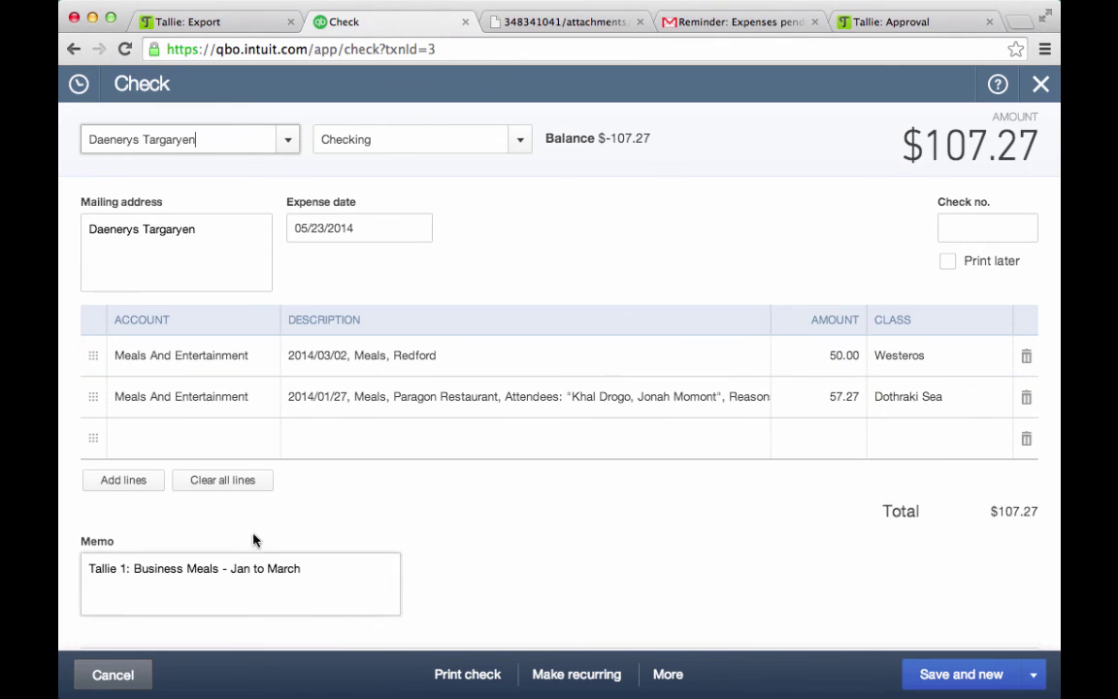
{"action": "left_click", "coordinate": [112, 674]}
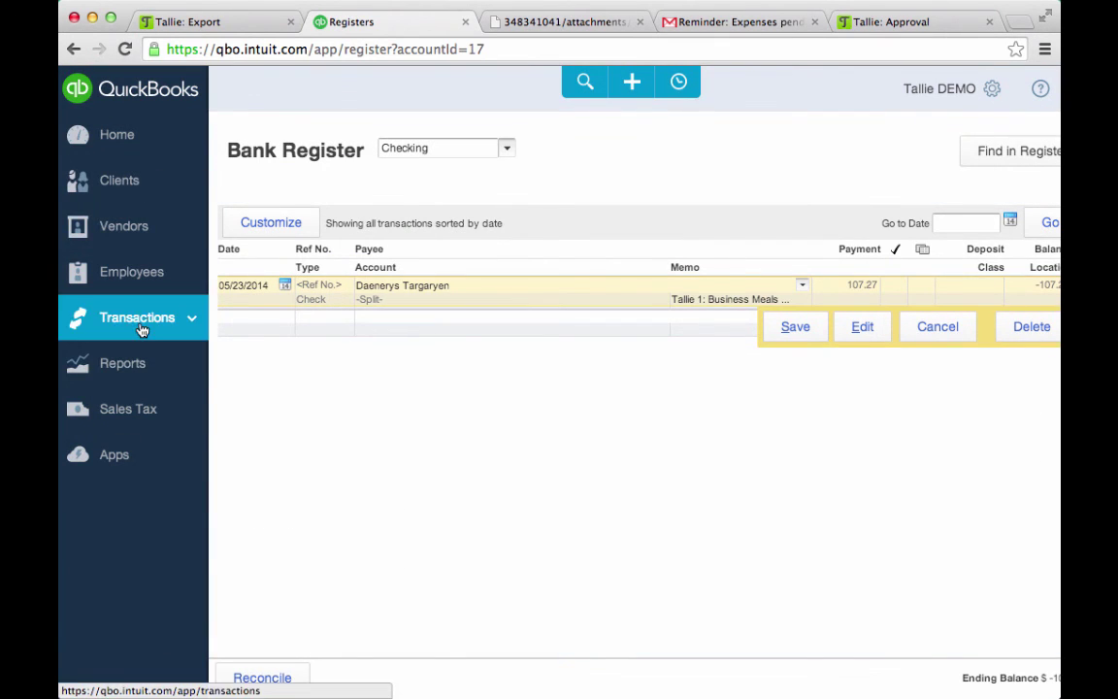
Go to the Home dashboard and open the $50.36 RE MCI Inc expense from recent activity
{"action": "left_click", "coordinate": [137, 147]}
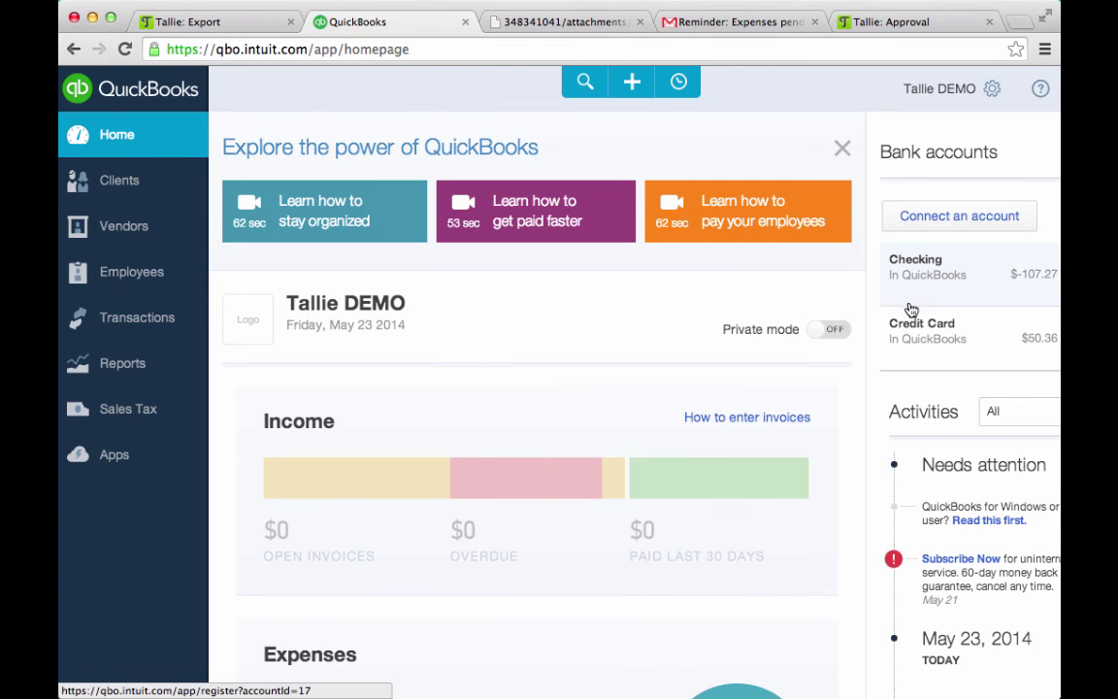
{"action": "scroll", "coordinate": [840, 392], "scroll_direction": "down", "scroll_amount": 3}
{"action": "scroll", "coordinate": [841, 393], "scroll_direction": "up", "scroll_amount": 2}
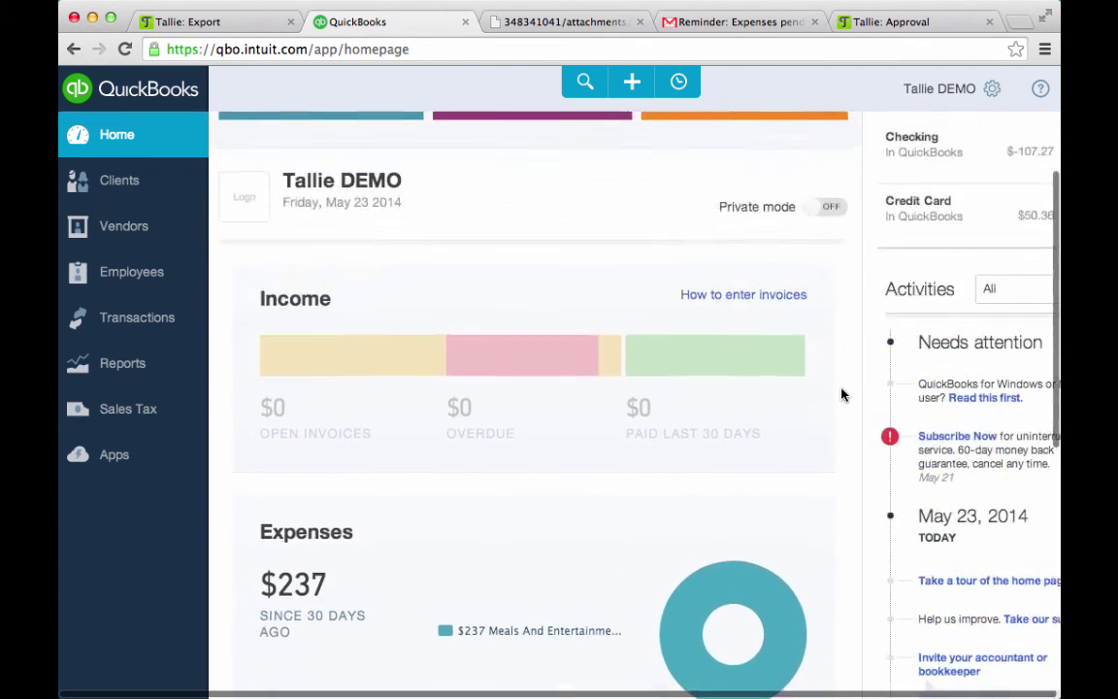
{"action": "scroll", "coordinate": [841, 392], "scroll_direction": "down", "scroll_amount": 4}
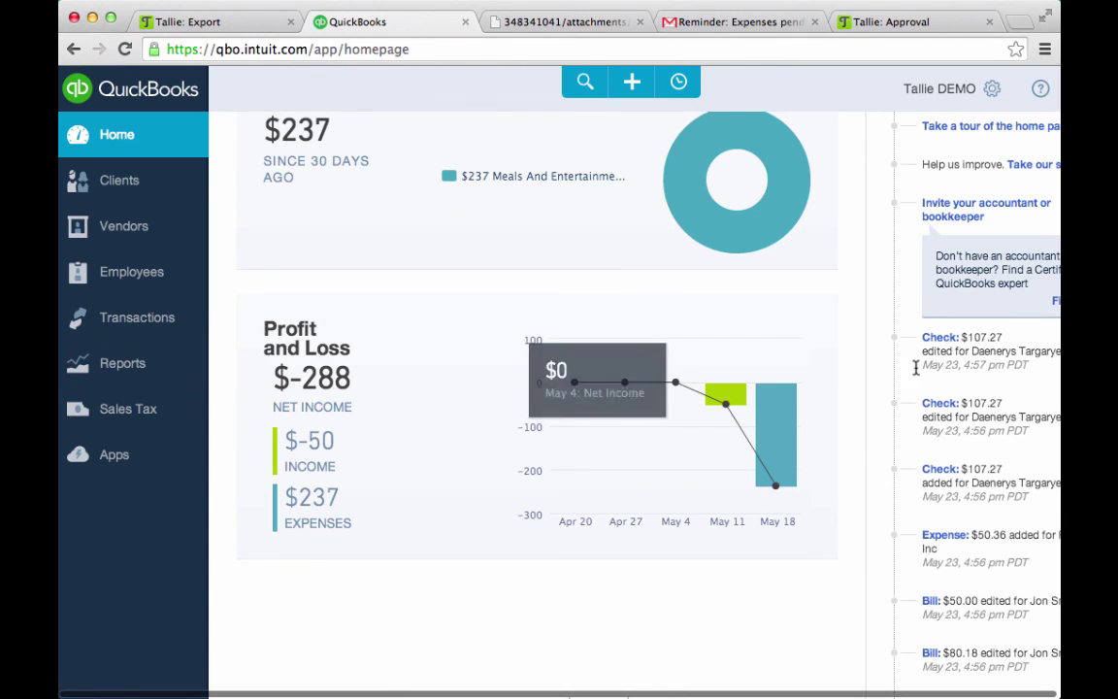
{"action": "left_click", "coordinate": [942, 536]}
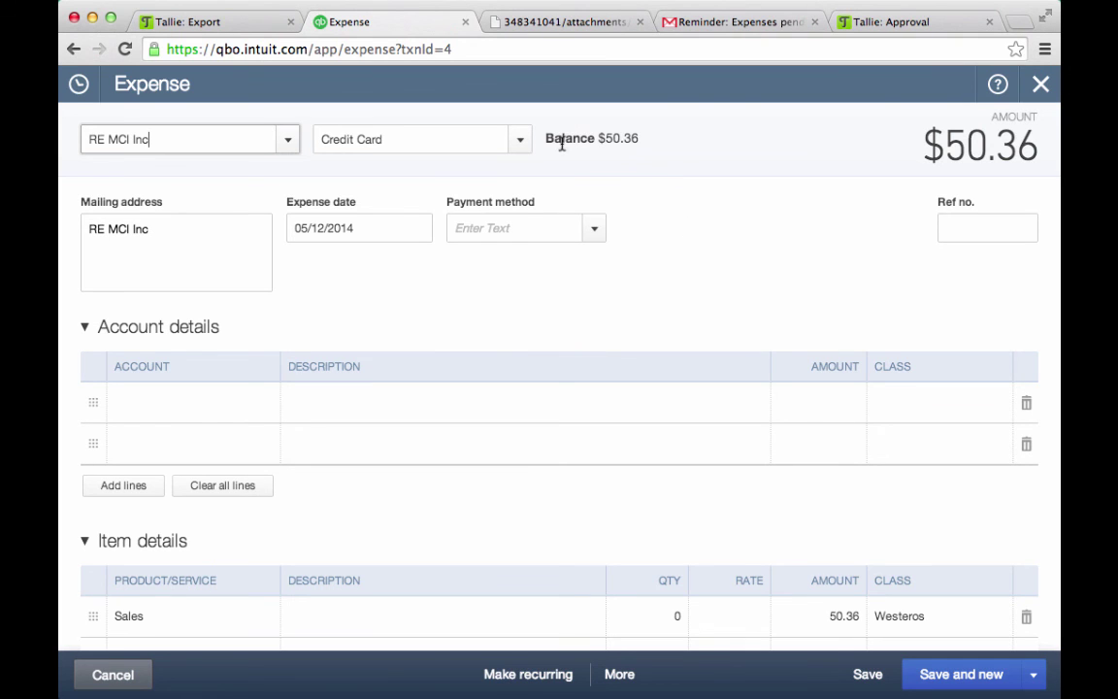
Review the $50.36 expense's Westeros-classed Sales line and memo, then close it
{"action": "scroll", "coordinate": [207, 272], "scroll_direction": "down", "scroll_amount": 3}
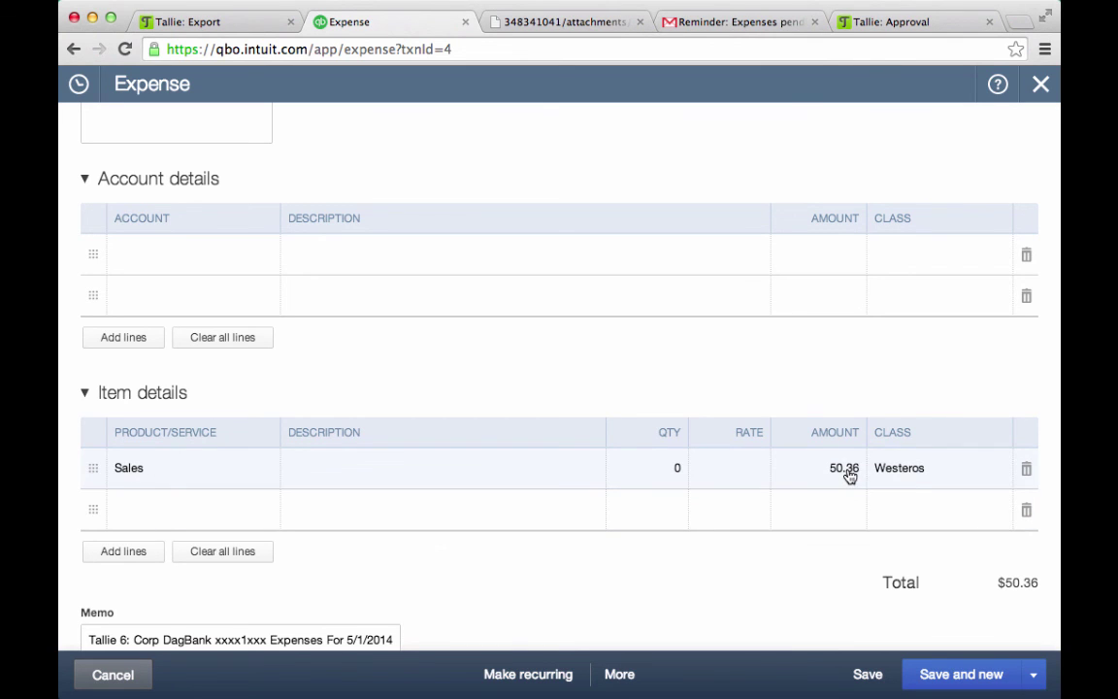
{"action": "scroll", "coordinate": [911, 475], "scroll_direction": "down", "scroll_amount": 3}
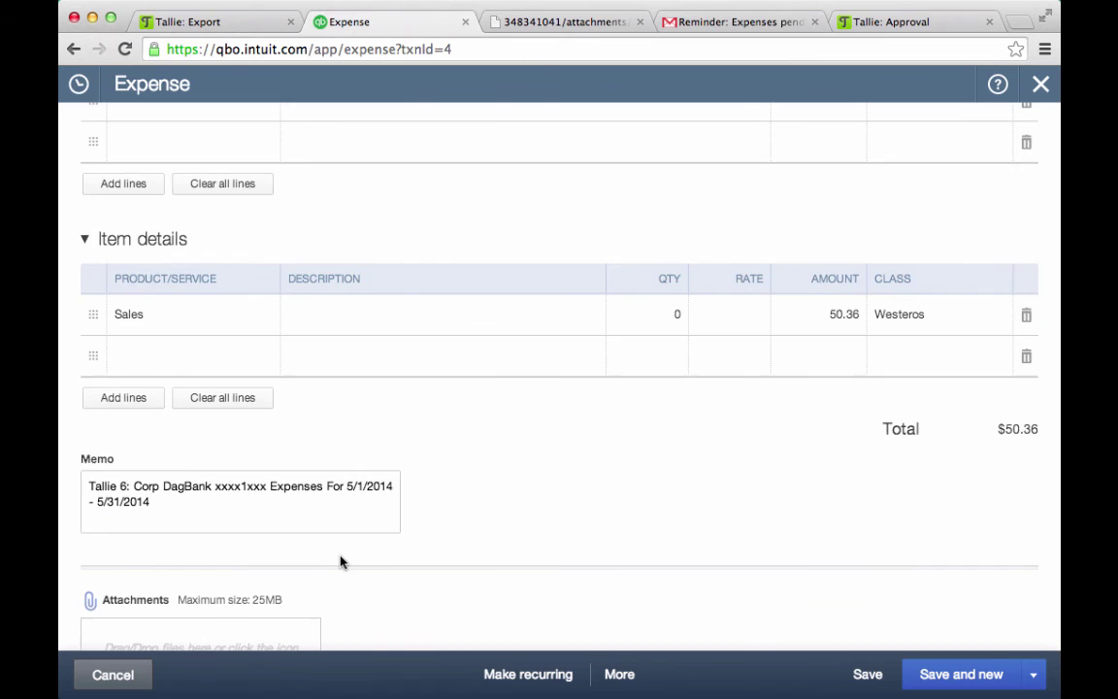
{"action": "scroll", "coordinate": [340, 560], "scroll_direction": "down", "scroll_amount": 2}
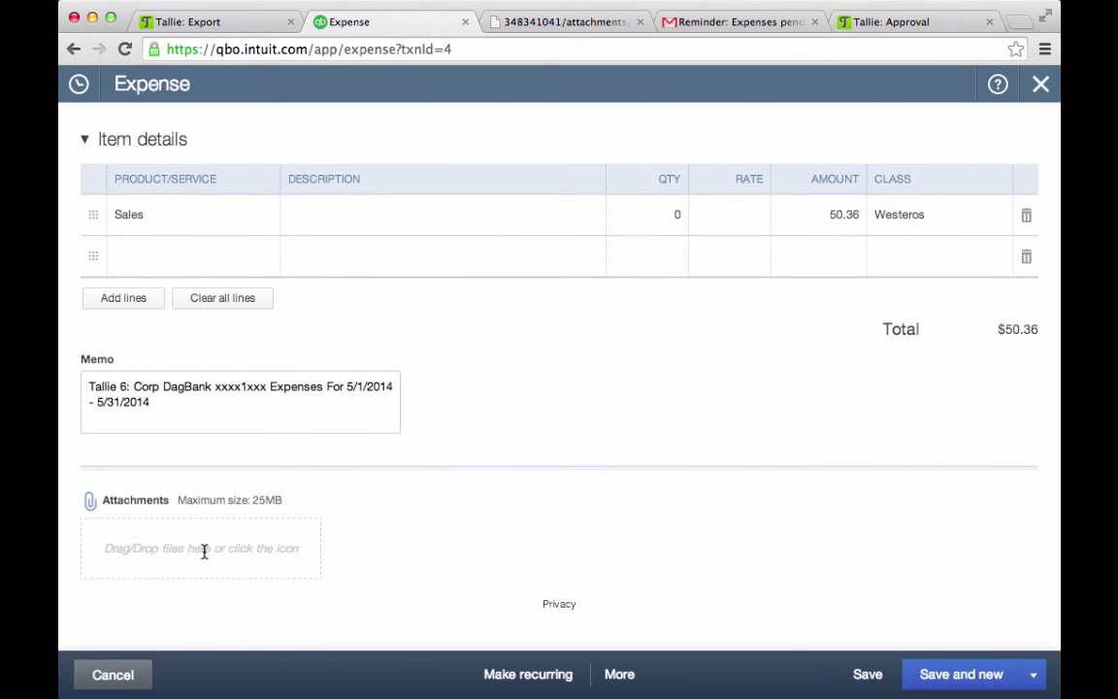
{"action": "scroll", "coordinate": [205, 550], "scroll_direction": "up", "scroll_amount": 8}
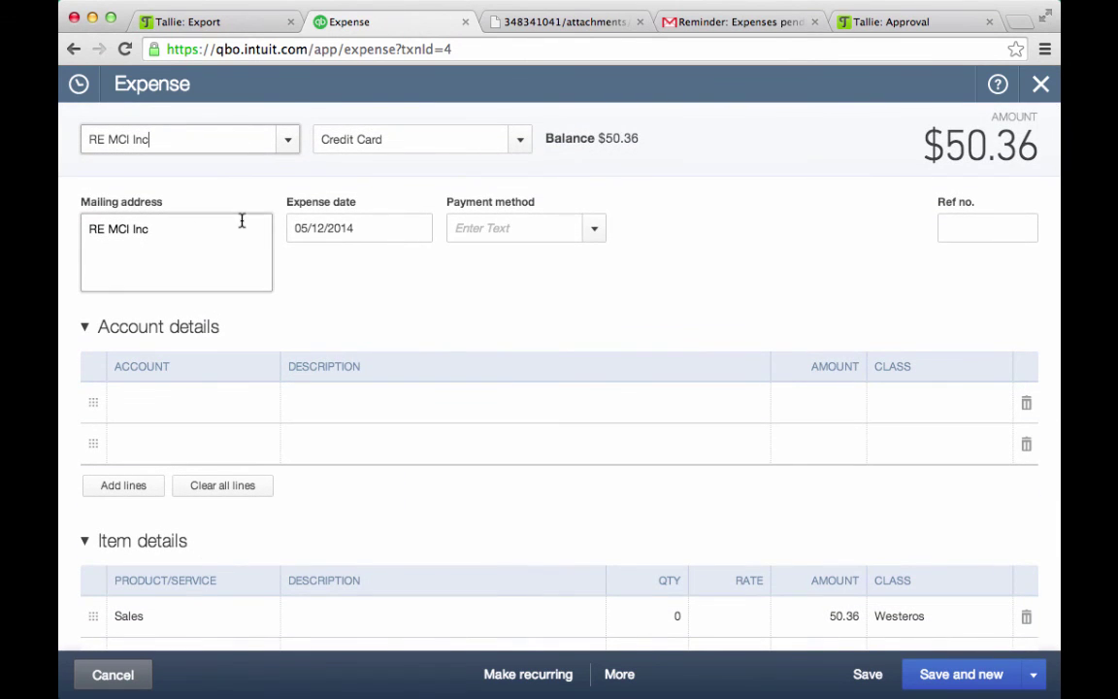
{"action": "left_click", "coordinate": [1042, 84]}
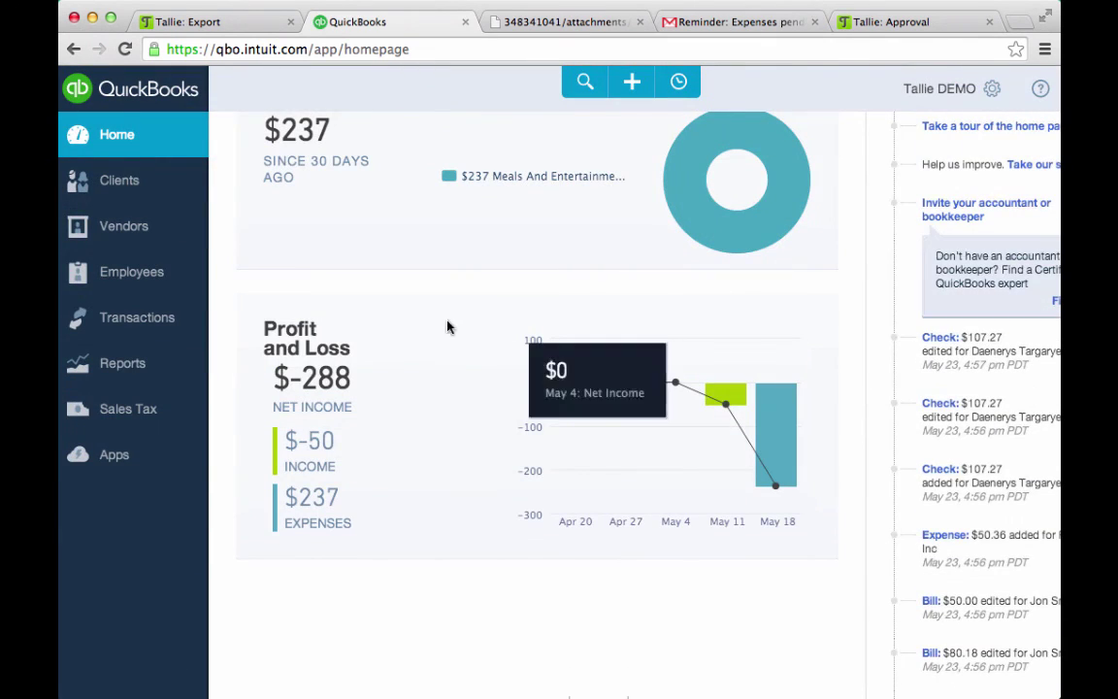
{"action": "scroll", "coordinate": [874, 369], "scroll_direction": "up", "scroll_amount": 6}
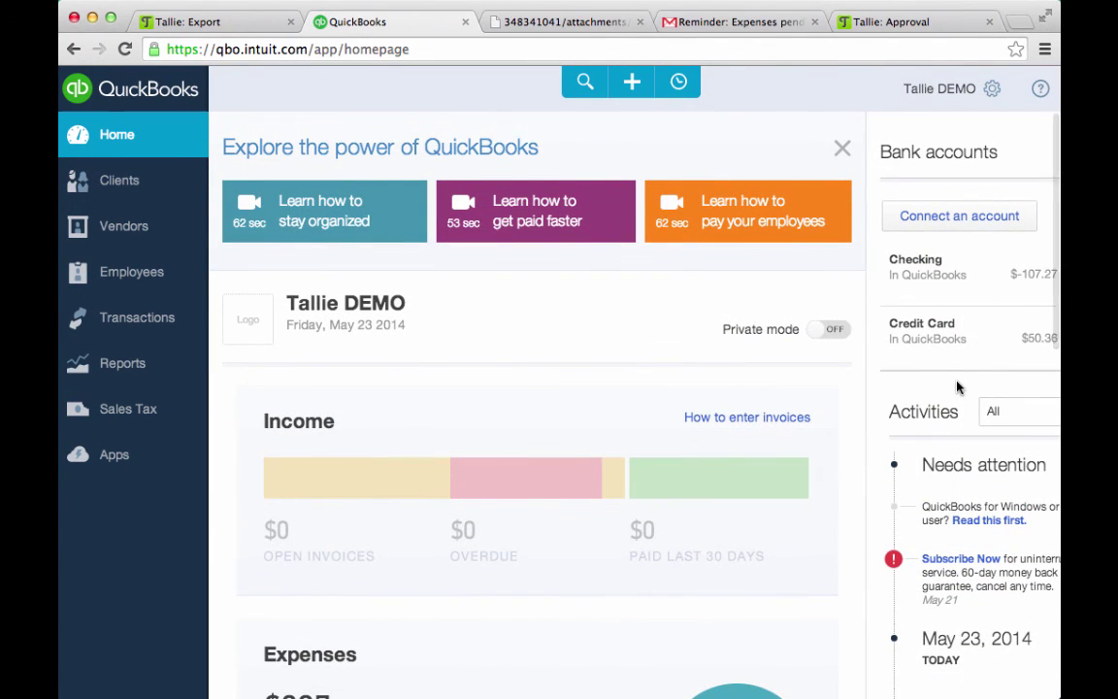